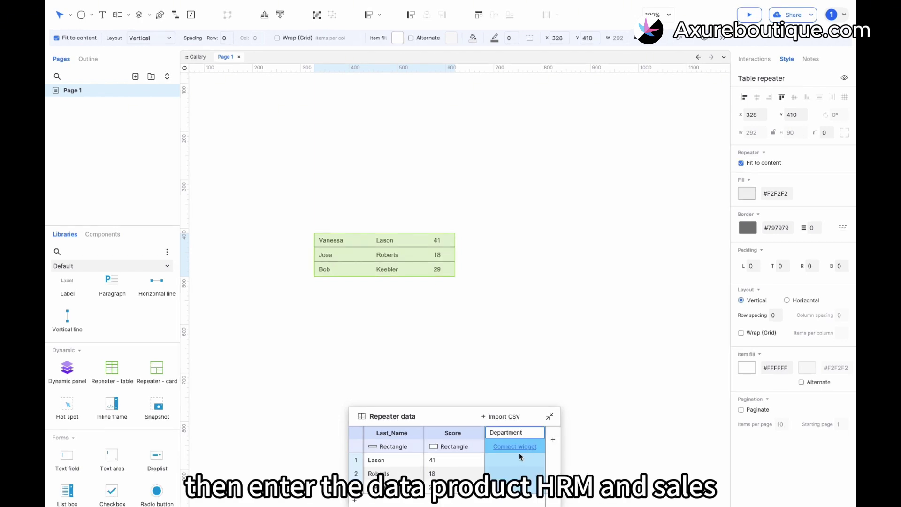
- Fill the Department column of the repeater data with Product, HRM and Sales in rows 1 to 3
left_click(520, 459)
type("Product")
left_click(518, 475)
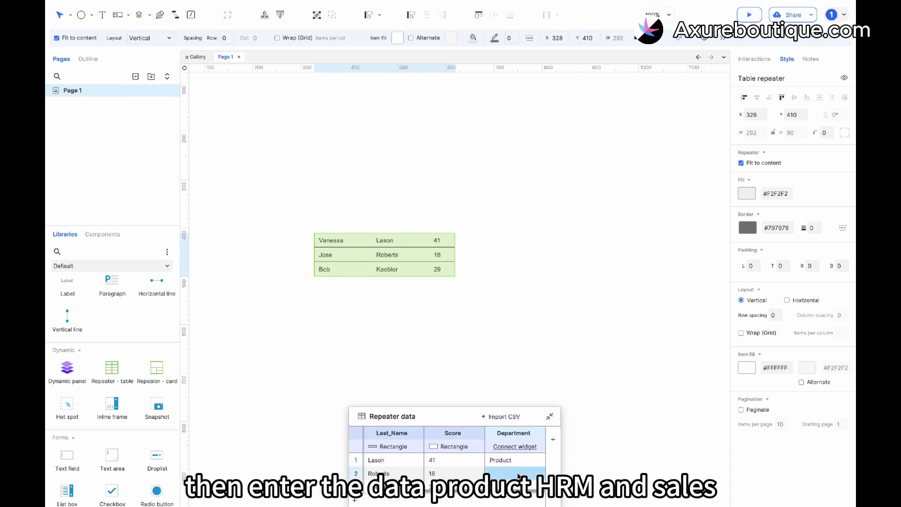
type("HRM")
left_click(508, 488)
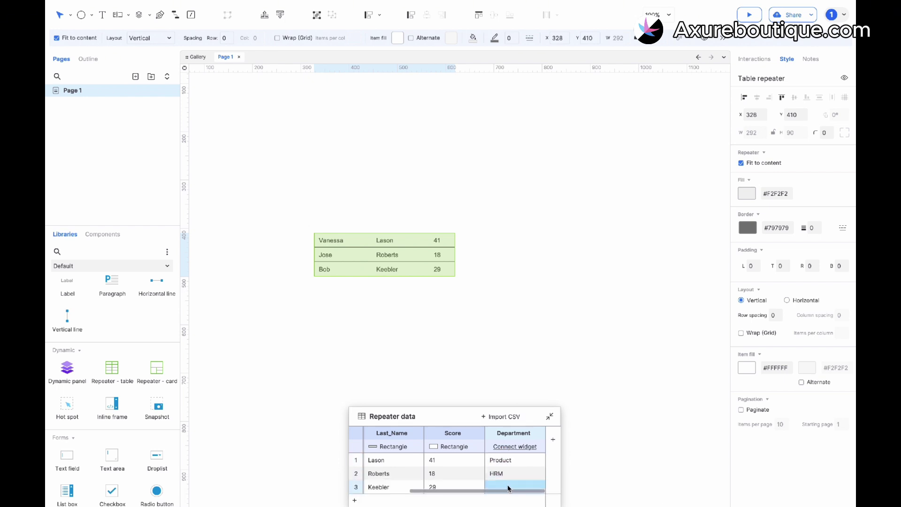
- Add a Position column to the repeater data with the values Product Manager, Trainer and Sales People
left_click(552, 441)
type("Pos")
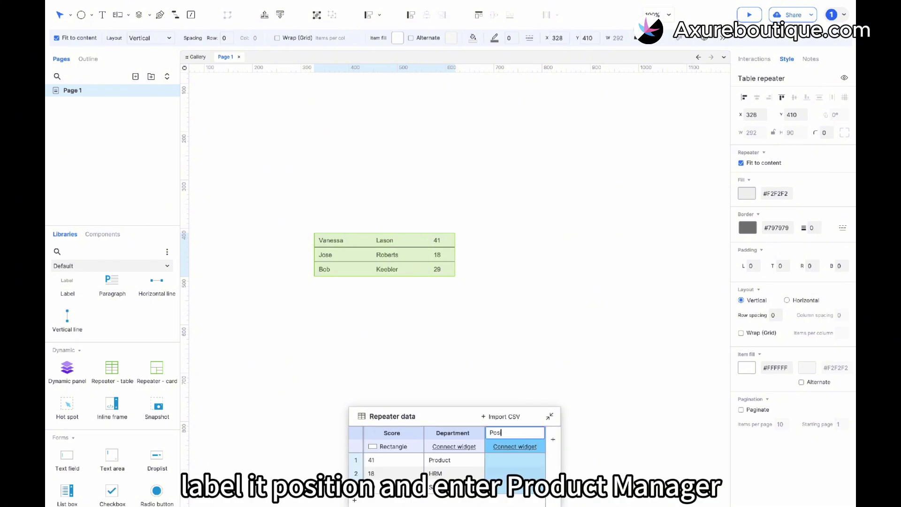
type("ition")
left_click(518, 463)
type("Product Manager")
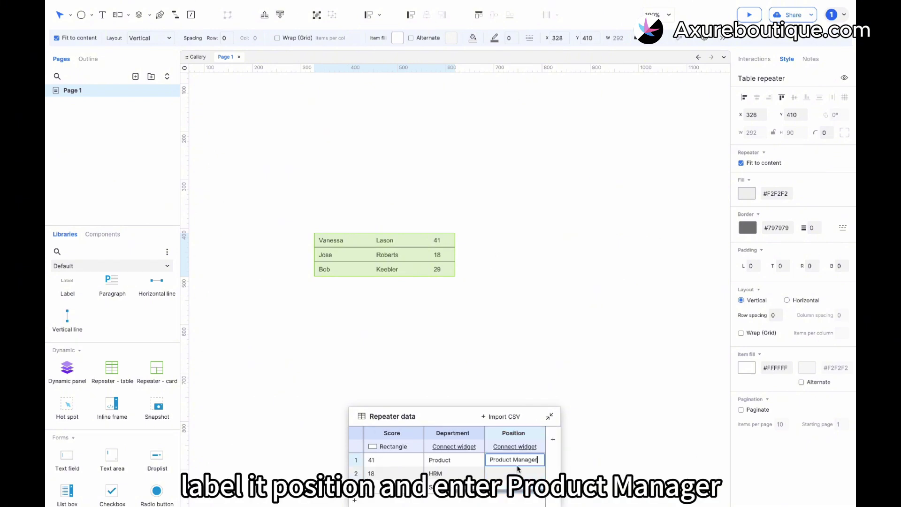
key("Return")
type("Trainer")
key("Return")
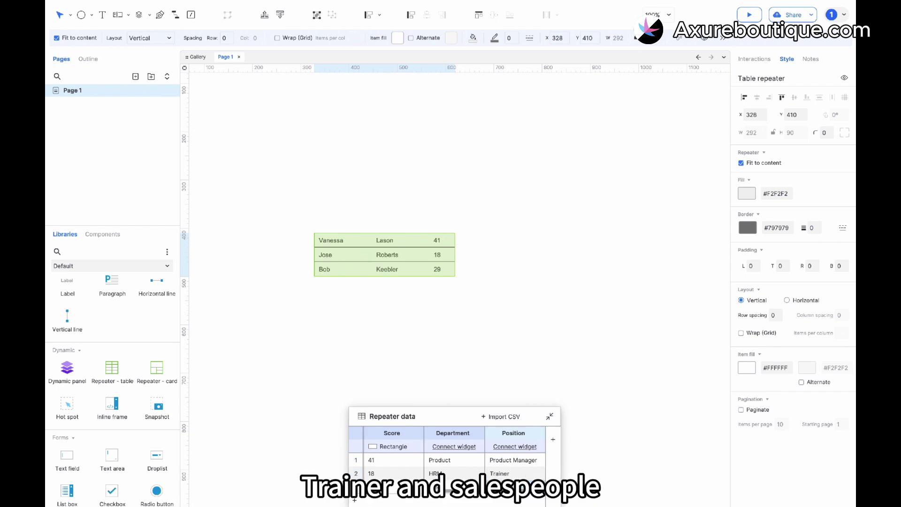
- Add a Status column to the repeater data with the values Online, Offline and Online
left_click(554, 440)
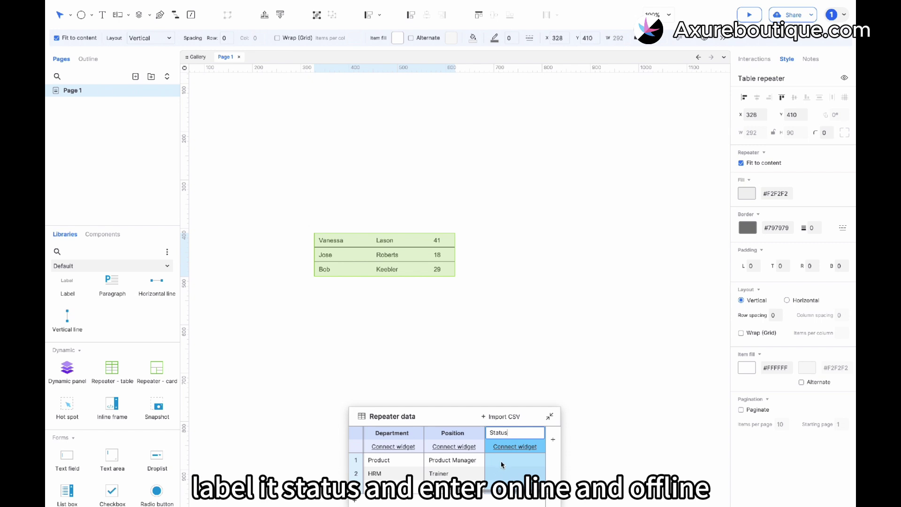
key("Return")
type("Online")
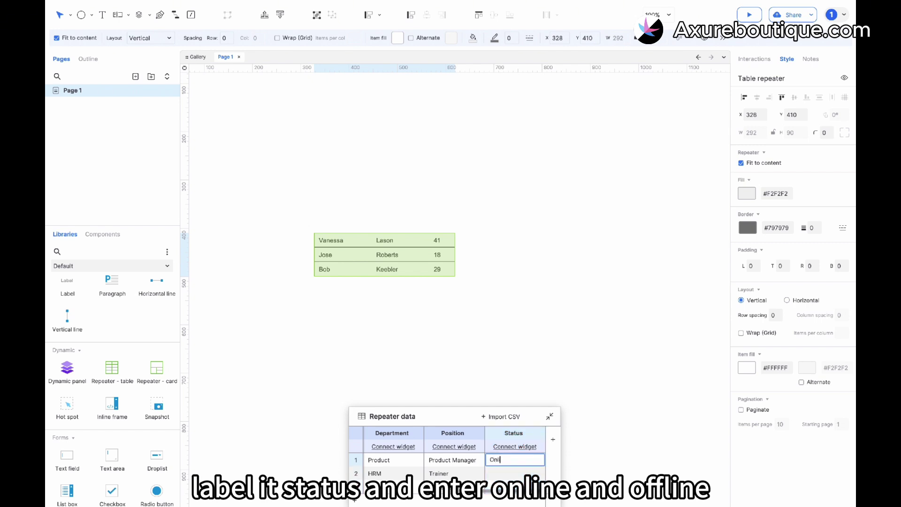
left_click(500, 472)
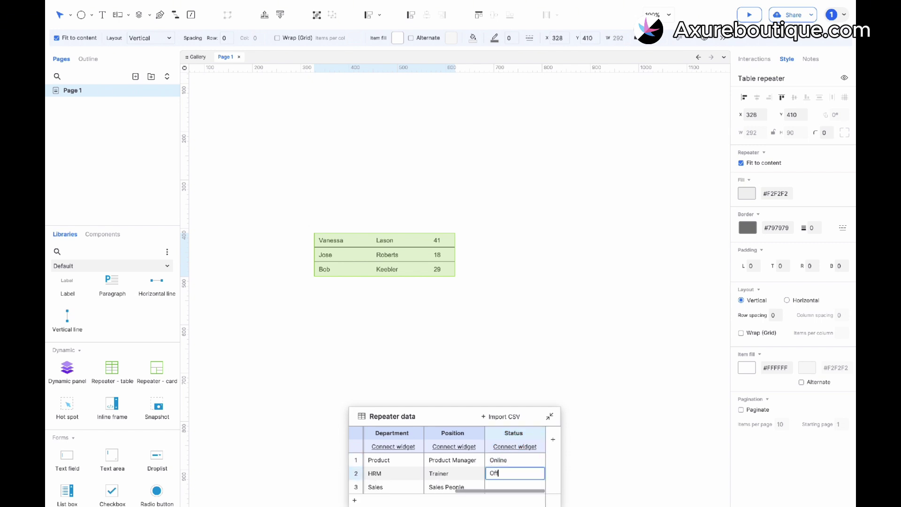
type("Offline")
left_click(500, 486)
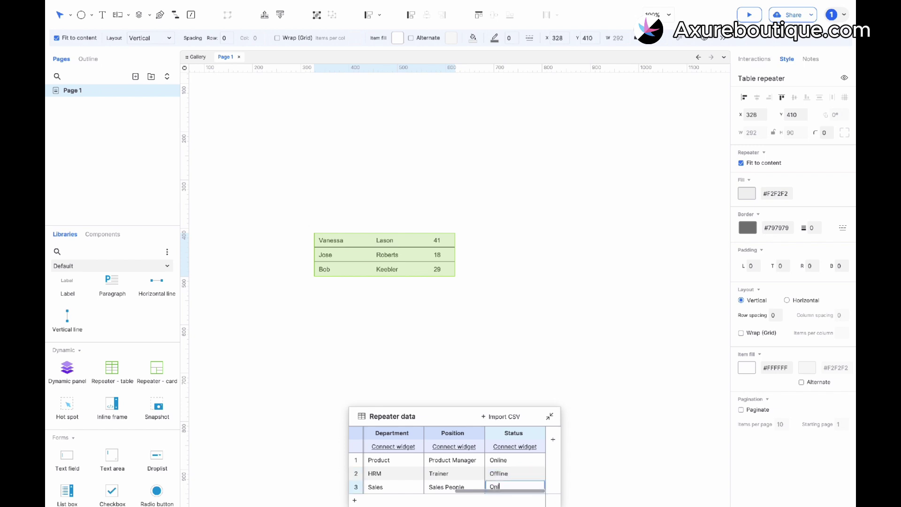
- Add three blank rows, 4 to 6, at the end of the repeater data
left_click(354, 501)
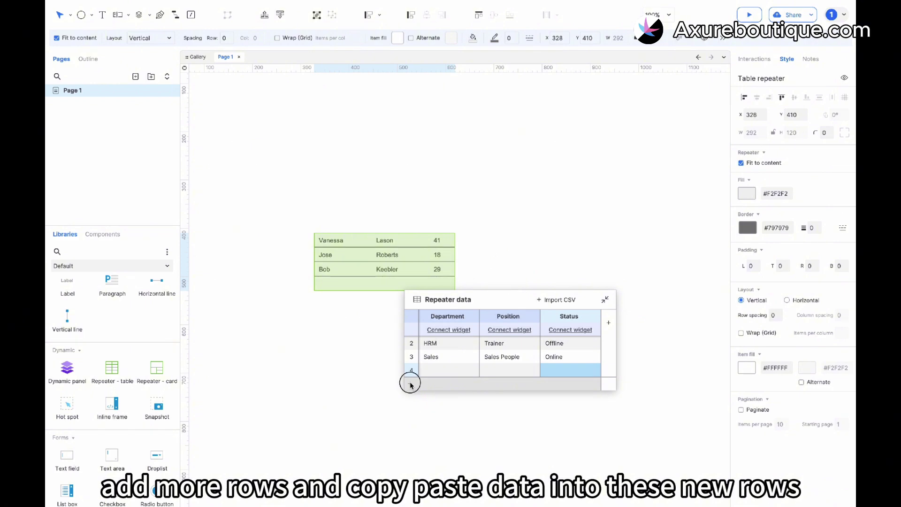
left_click(410, 382)
left_click(409, 383)
left_click(429, 373)
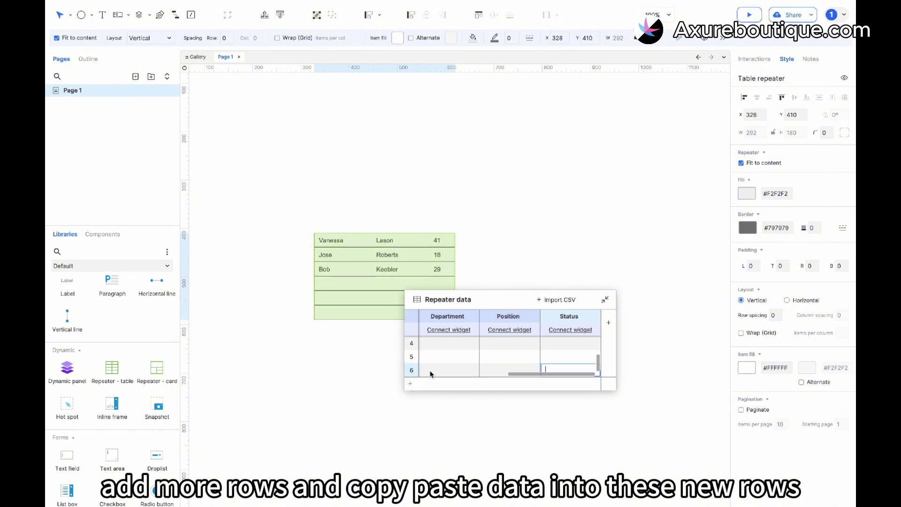
type("Product\tProduct Manager\tOnline HRM\tTrainer\tOffline Sales\tSales People\tOnline")
left_click(430, 345)
key("ctrl+z")
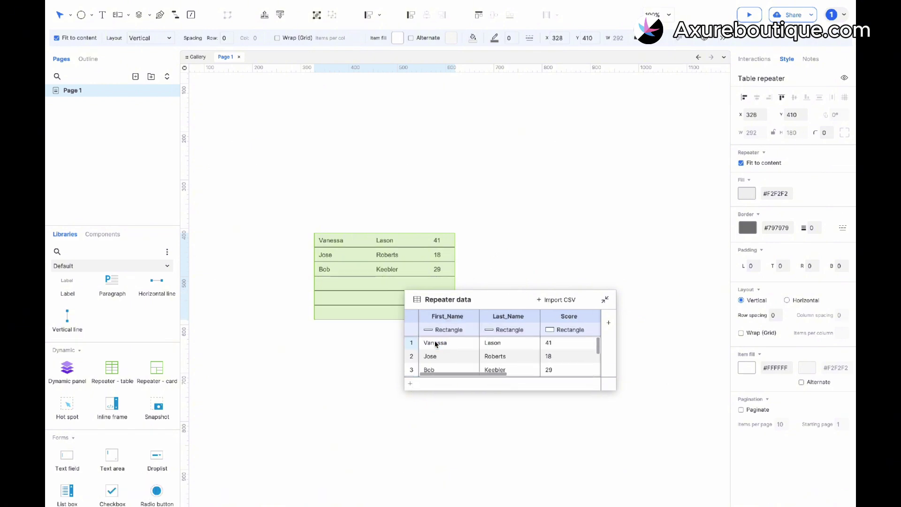
- Copy the data of rows 1 to 3 and paste it into rows 4 to 6
left_click_drag(429, 343, 597, 374)
key("ctrl+c")
left_click(449, 345)
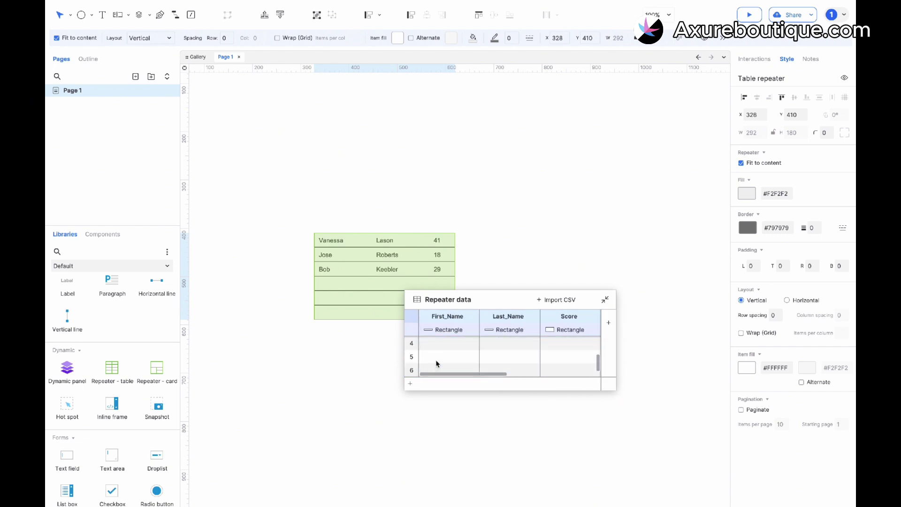
key("ctrl+v")
- Add rows 7 to 12 to the repeater data and paste the copied three-row block into them twice
left_click(411, 384)
left_click(439, 346)
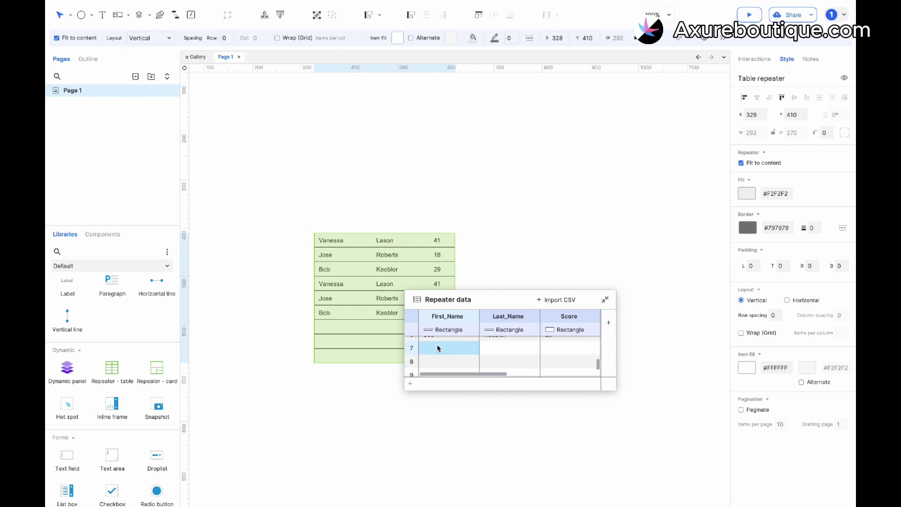
key("ctrl+v")
left_click(412, 383)
key("Escape")
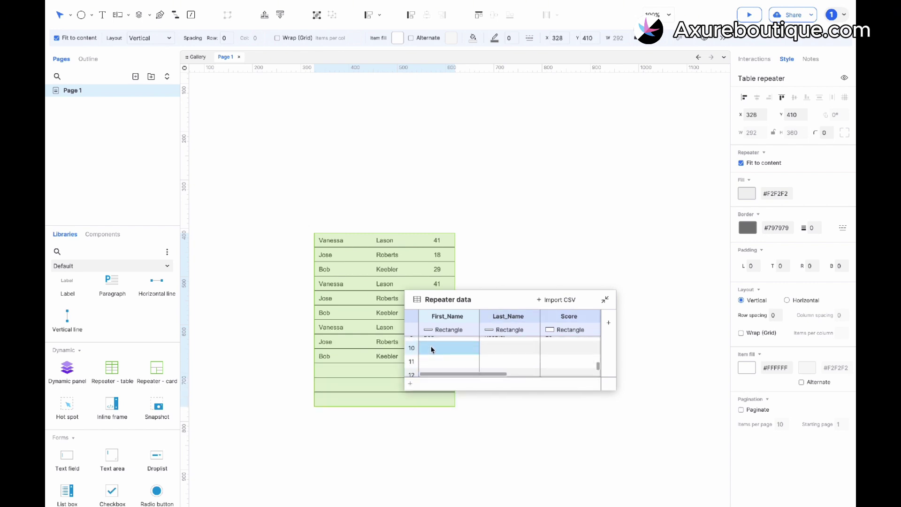
key("ctrl+v")
- Extend the repeater data with rows 13 to 18, filling them with the copied three-row block
triple_click(412, 383)
key("Escape")
key("ctrl+v")
triple_click(411, 384)
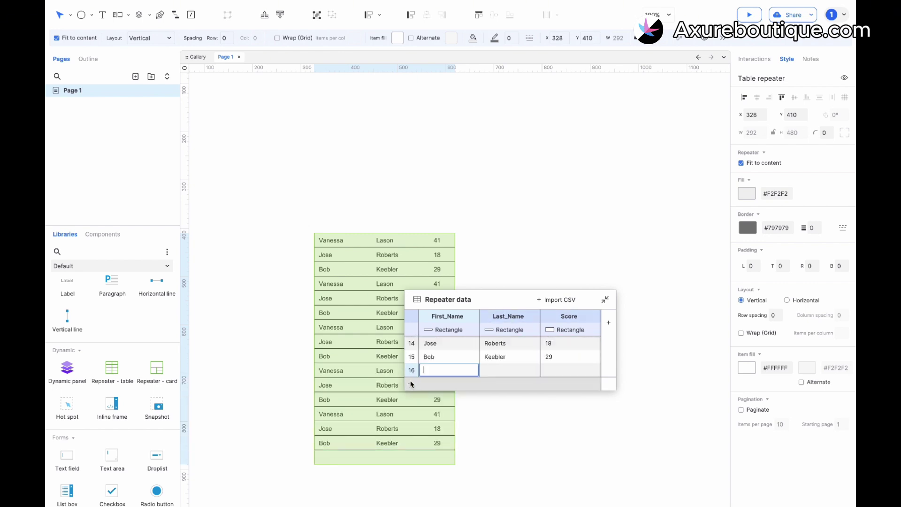
left_click(432, 346)
key("ctrl+v")
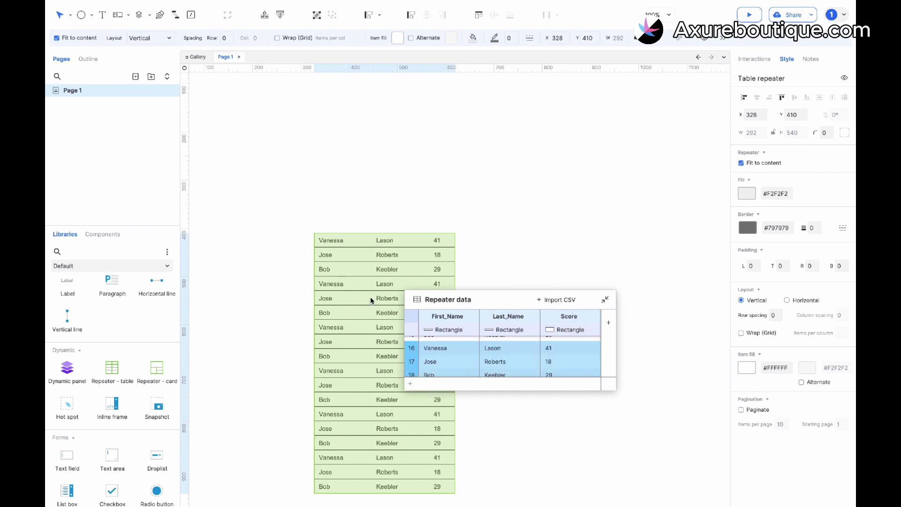
- Add rows 19 to 21, paste the copied block into them, and leave the repeater data table
key("Return")
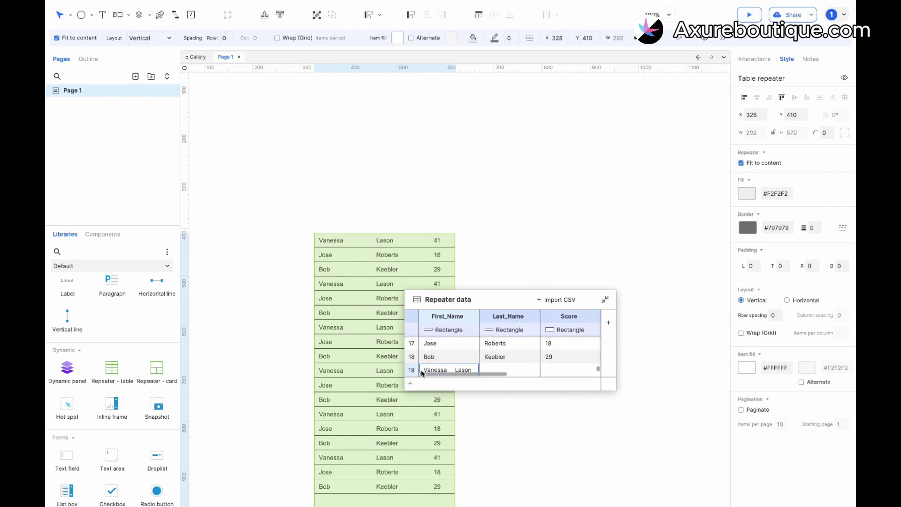
key("Escape")
left_click(429, 346)
key("ctrl+v")
key("Escape")
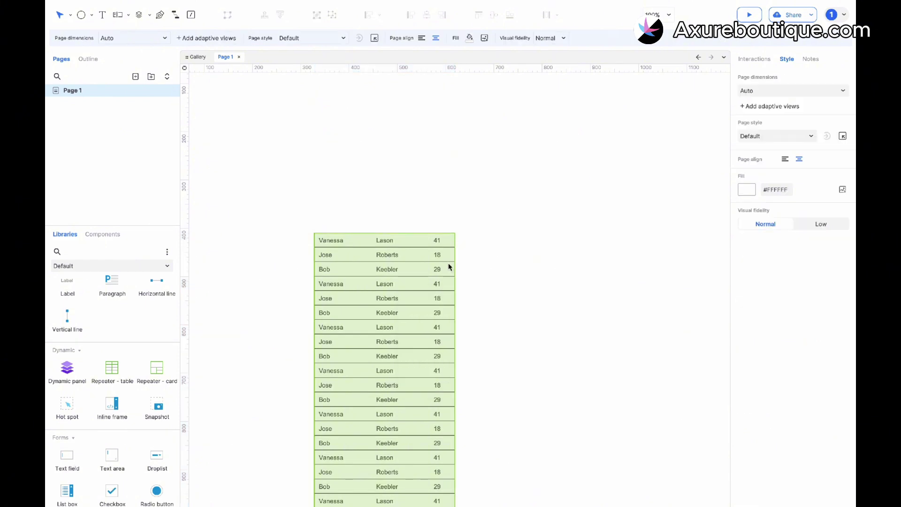
- Open the table repeater's item and paste three copies of its second rectangle after the third, extending the row to about 678 wide
double_click(449, 267)
double_click(443, 257)
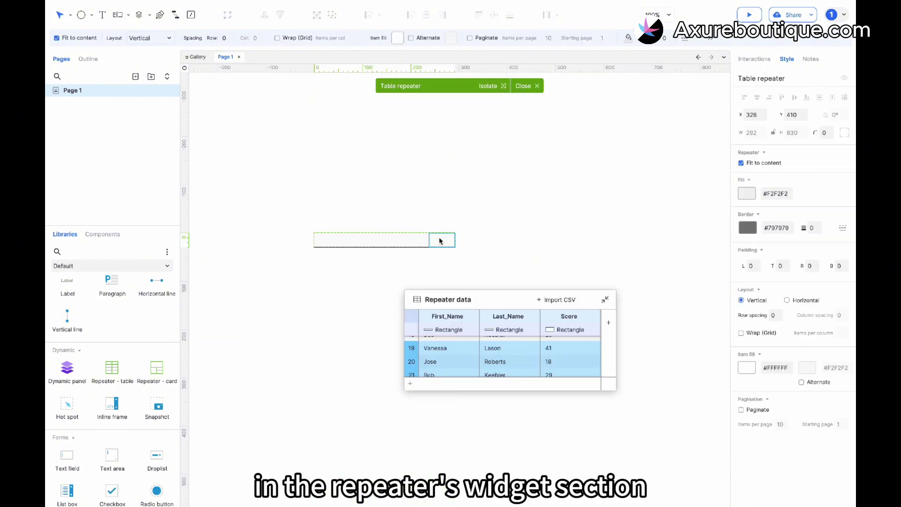
scroll(481, 332, "right", 5)
left_click(400, 238)
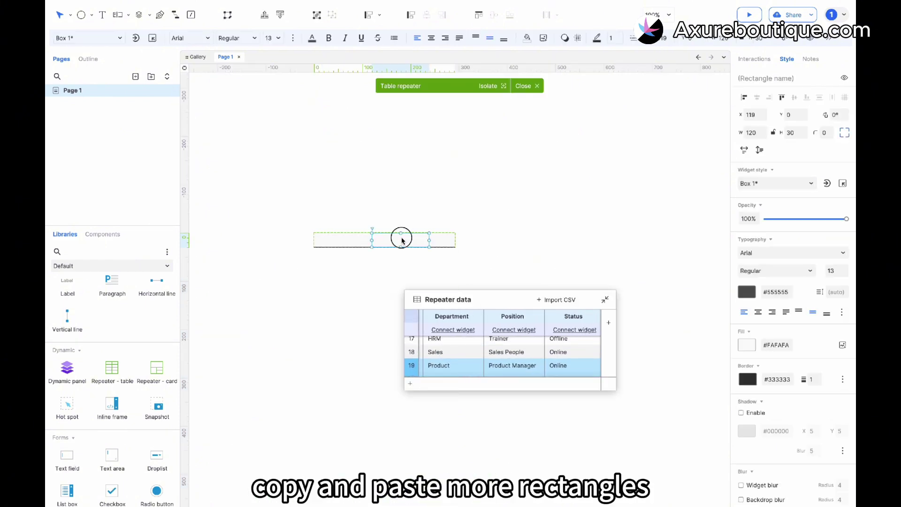
key("ctrl+c")
key("ctrl+v")
left_click_drag(428, 240, 641, 241)
key("ctrl+v")
key("ctrl+v")
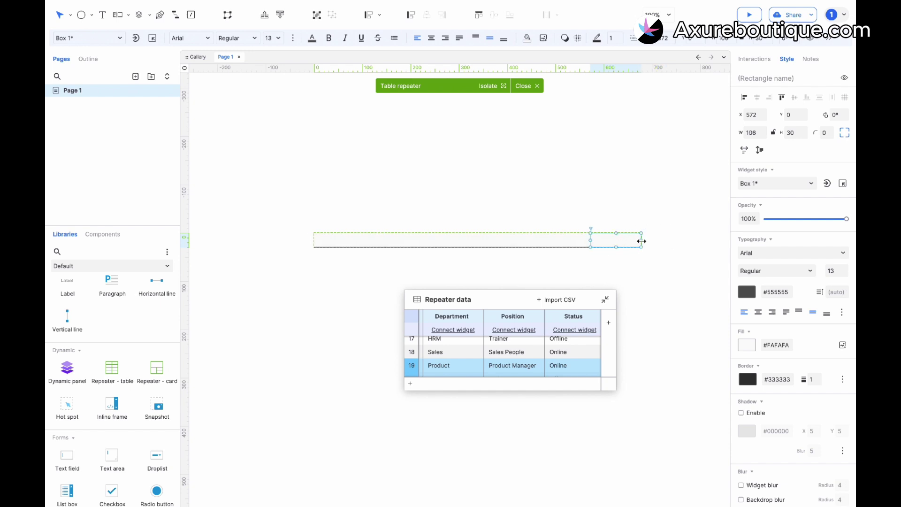
- Connect the Department, Position and Status data columns to the three new rectangles
left_click(451, 329)
left_click(461, 382)
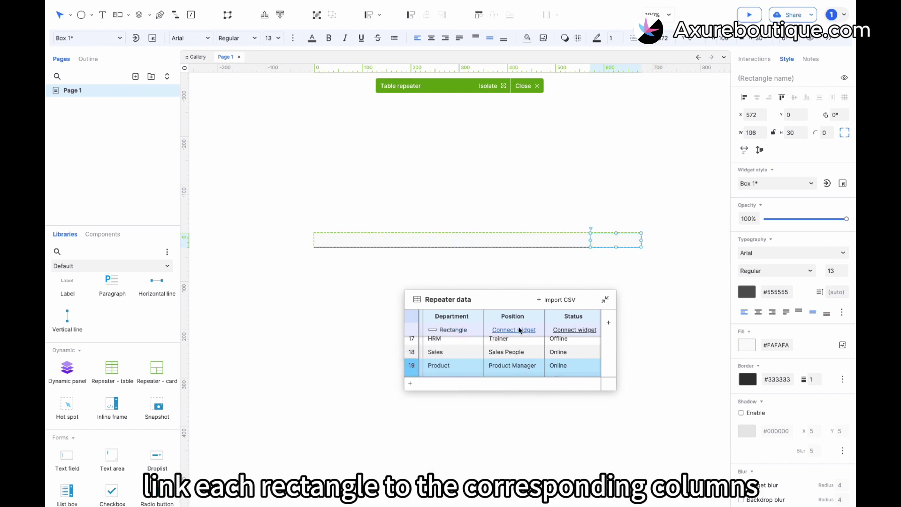
left_click(514, 330)
left_click(523, 370)
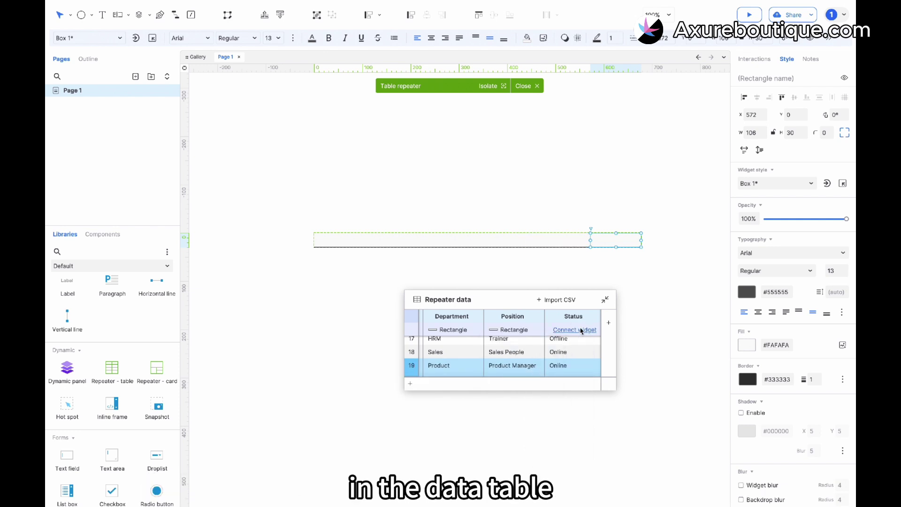
left_click(581, 331)
left_click(590, 360)
- Copy the six item rectangles and paste them outside the repeater as a header row directly above it, at Y 380
left_click(644, 269)
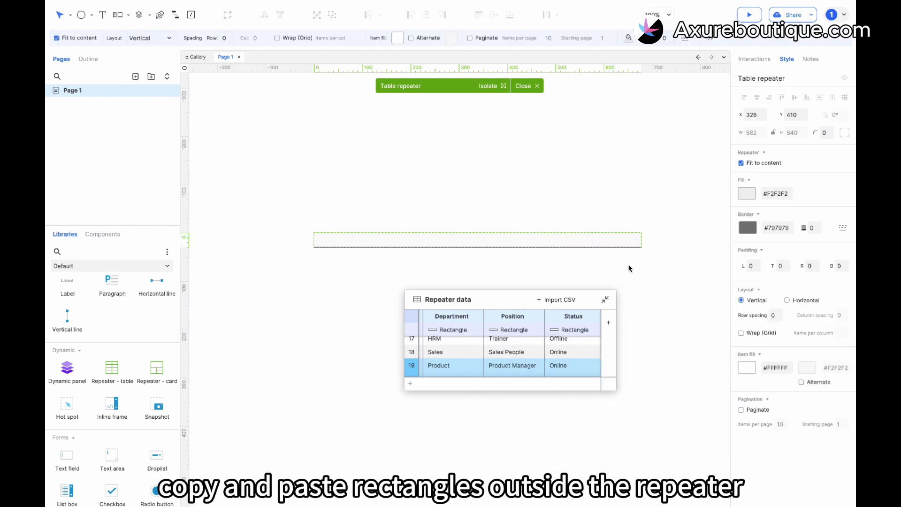
left_click_drag(659, 210, 285, 245)
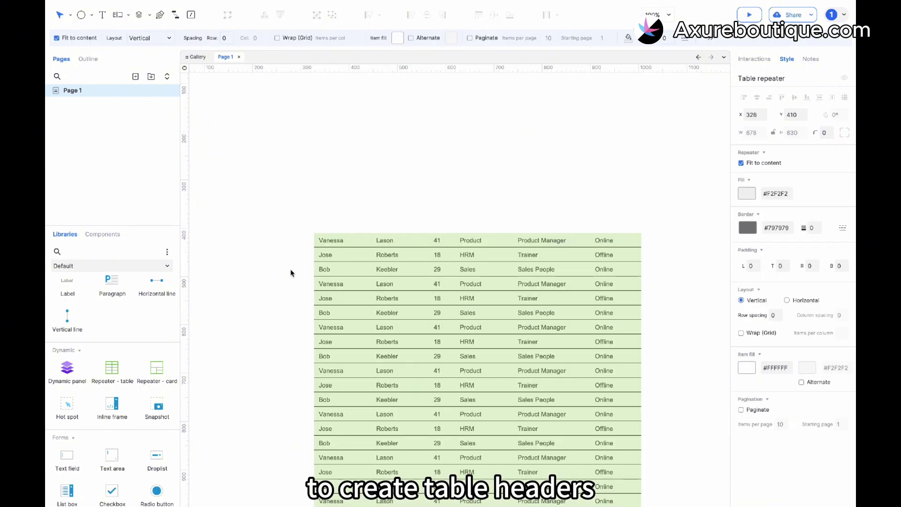
key("ctrl+v")
mouse_move(348, 244)
left_mouse_down()
mouse_move(346, 221)
mouse_move(347, 229)
left_mouse_up()
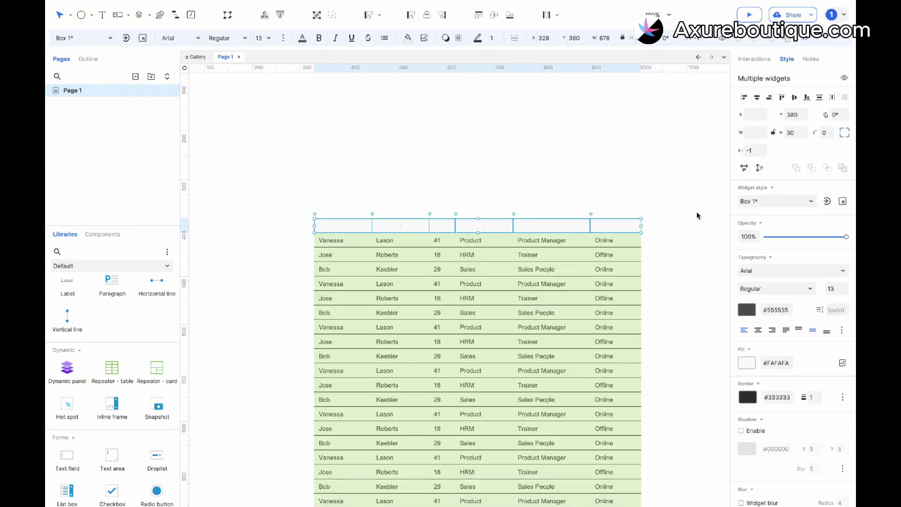
- Show the header rectangles' borders on all sides and fill them with grey #D7D7D7
left_click(842, 331)
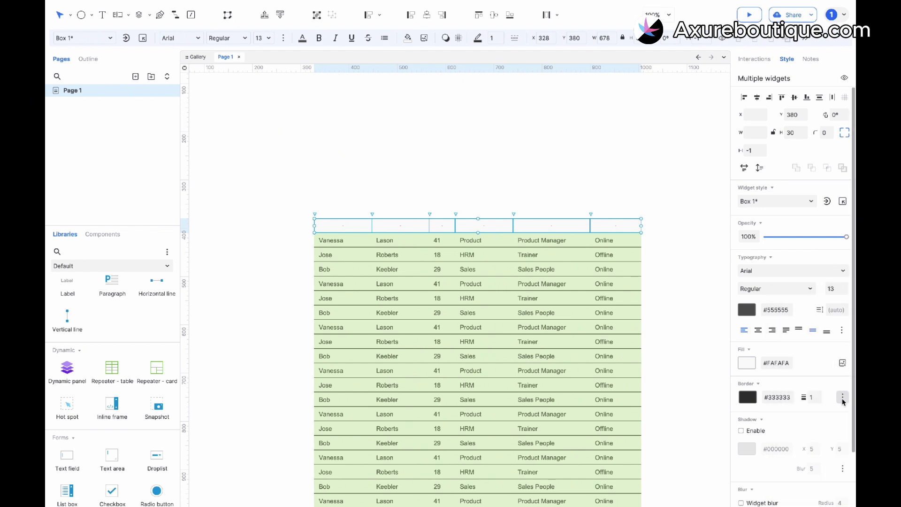
left_click(842, 397)
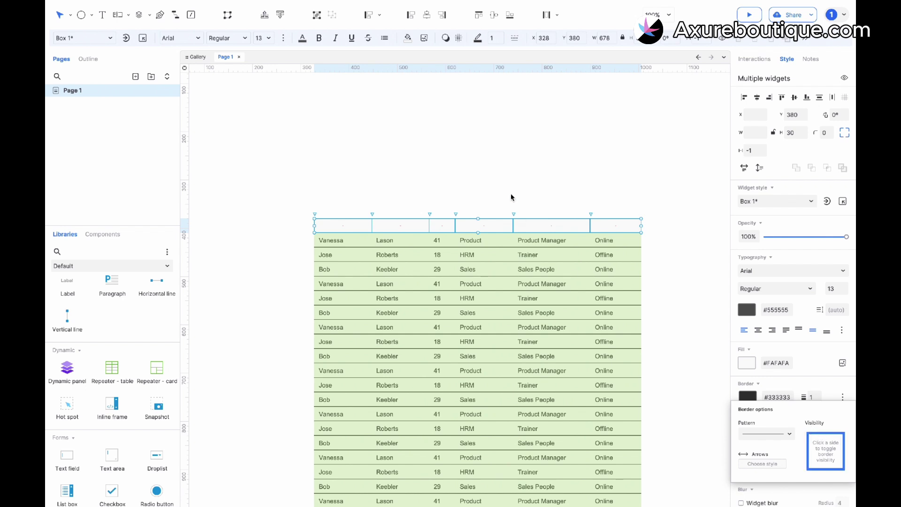
left_click(408, 38)
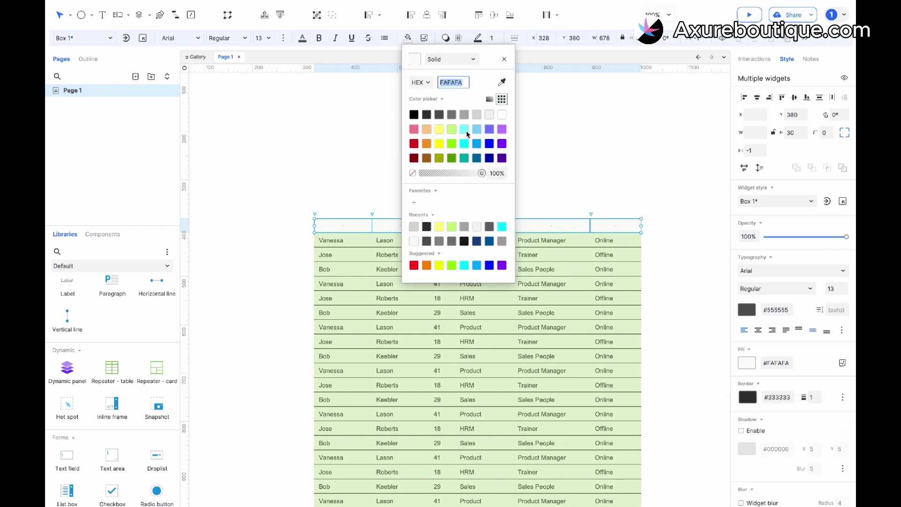
left_click(475, 117)
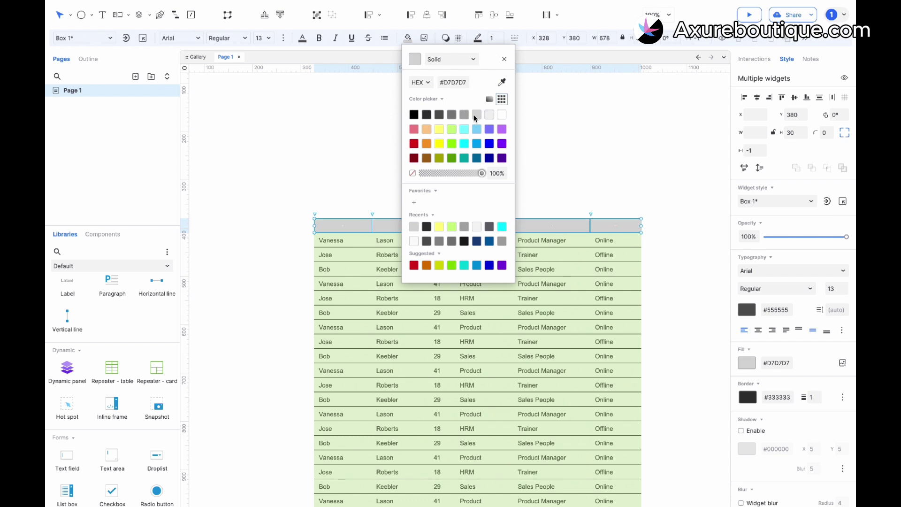
- Label the first three header cells First Name, Last Name and Score
double_click(338, 226)
type("First")
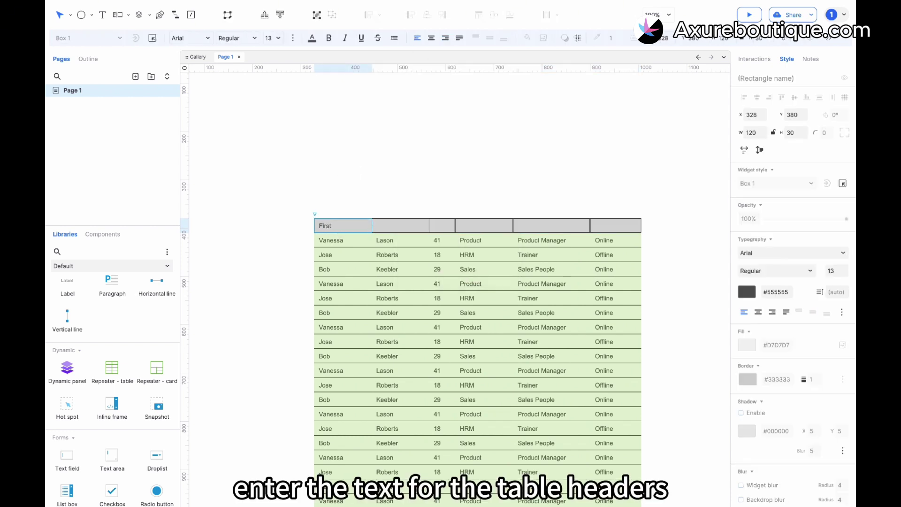
type(" Name")
key("Tab")
type("Last Name")
key("Tab")
type("Score")
- Label the remaining three header cells Department, Position and Status
double_click(483, 226)
type("Department")
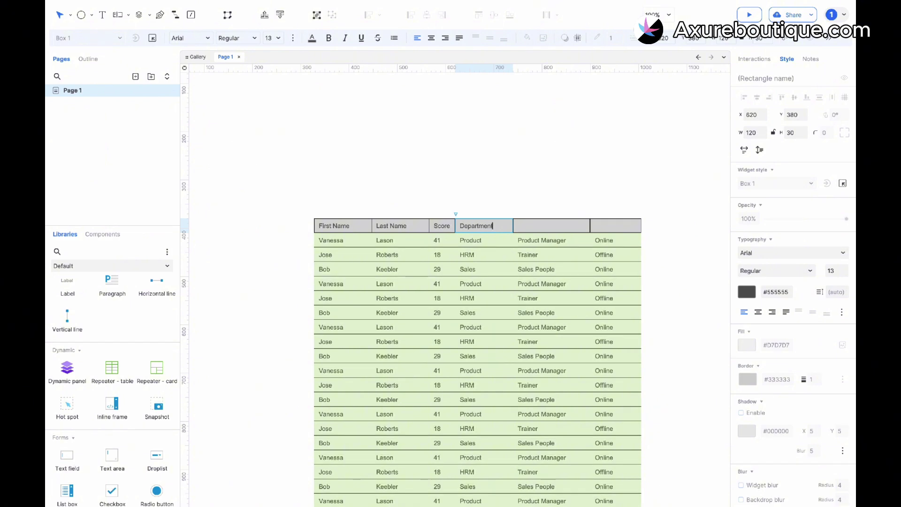
key("Tab")
type("Position")
key("Tab")
type("Status")
key("Escape")
key("Escape")
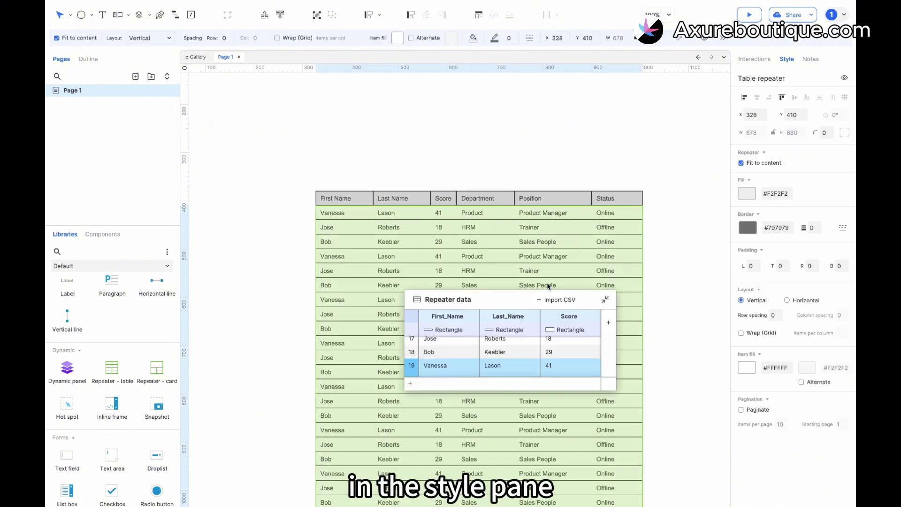
- Turn on pagination for the table repeater with 10 items per page
left_click(741, 410)
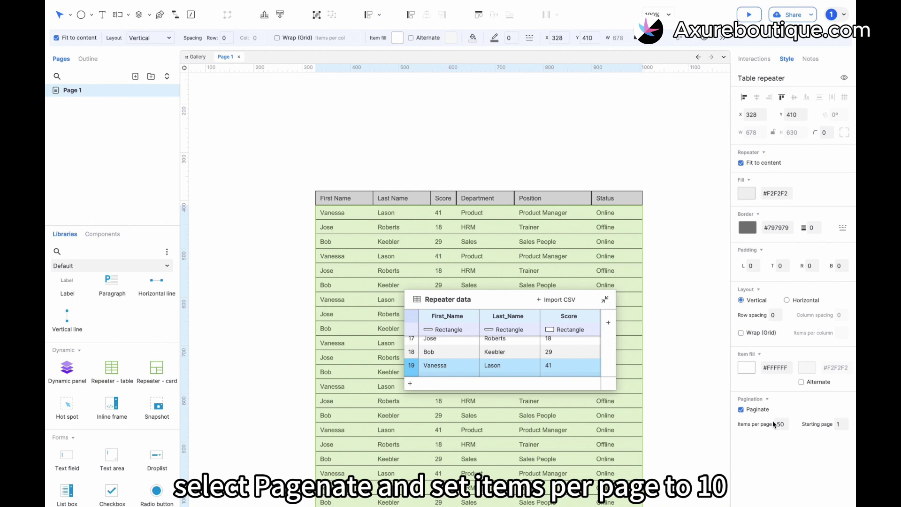
double_click(781, 424)
type("1")
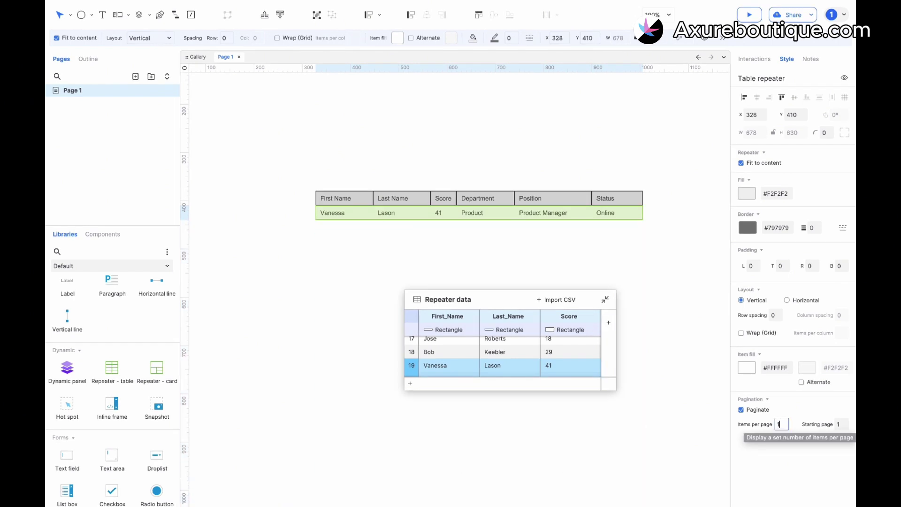
type("0")
left_click(683, 392)
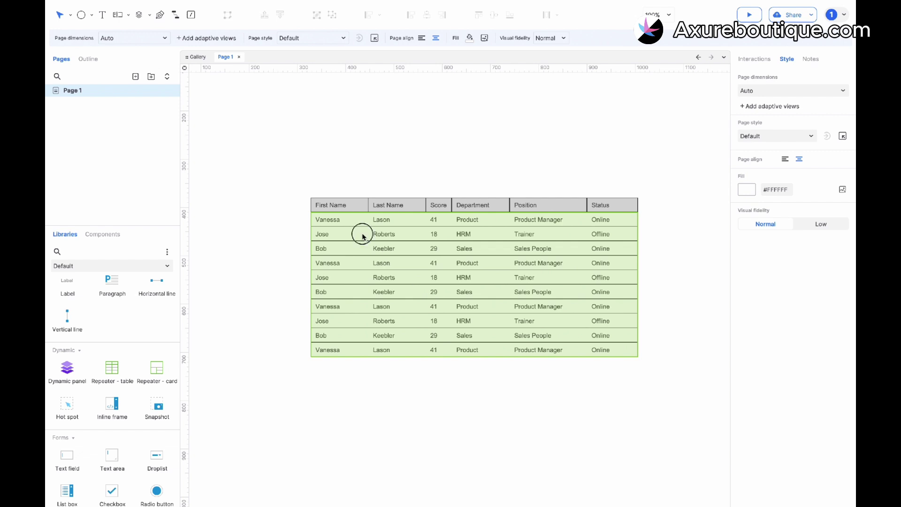
- Show borders on all sides of the six rectangles inside the repeater item and colour them light grey
double_click(363, 236)
left_click_drag(260, 222, 656, 252)
left_click(842, 397)
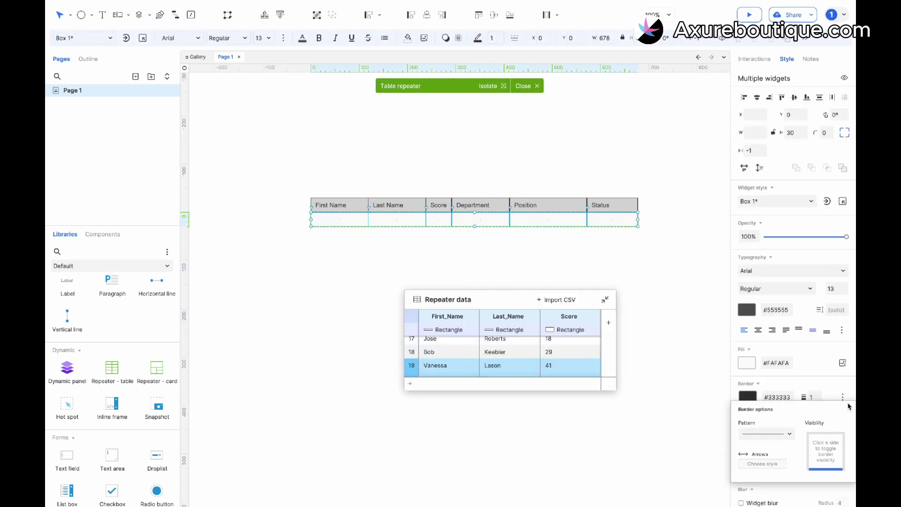
left_click(832, 439)
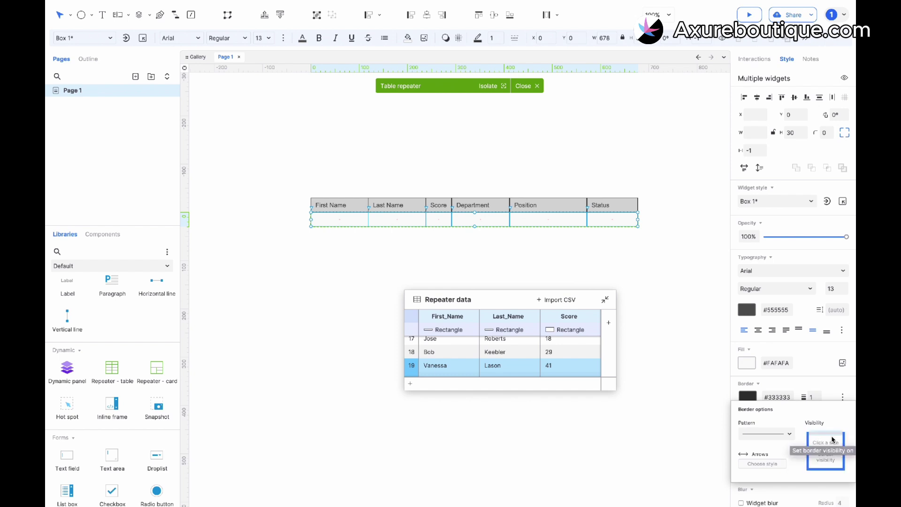
left_click(747, 397)
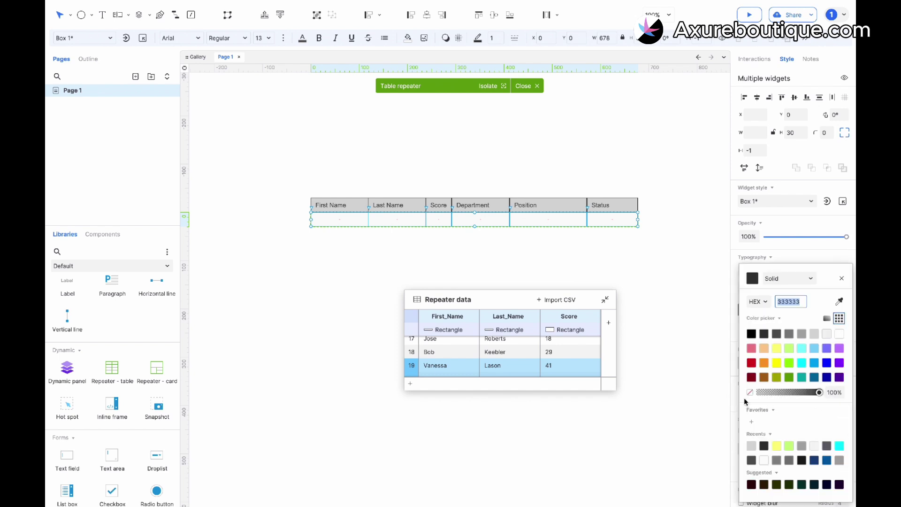
left_click(813, 336)
left_click(651, 261)
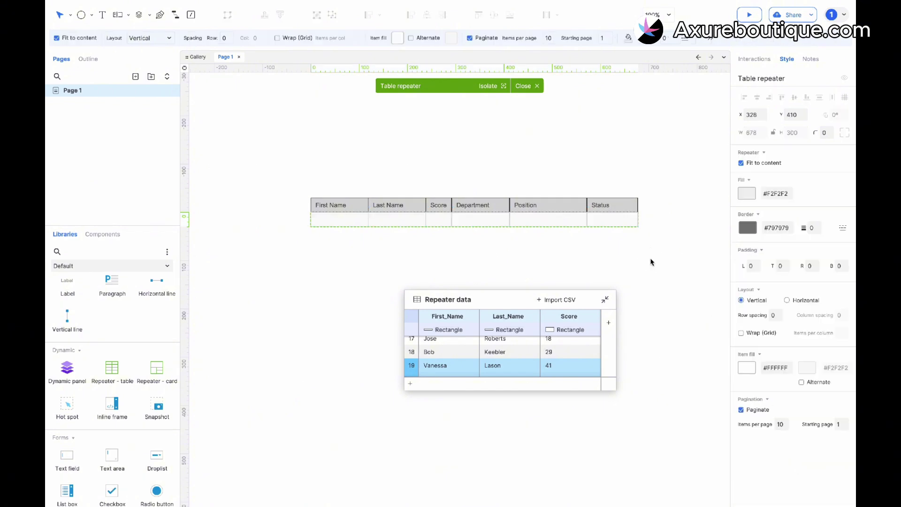
- Recolour the borders of the six header rectangles to a medium grey
left_click_drag(648, 203, 316, 199)
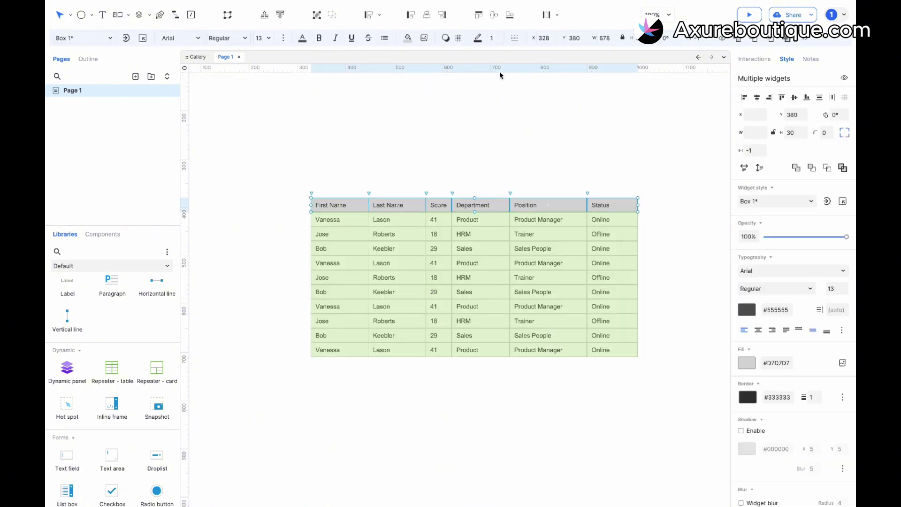
left_click(479, 38)
left_click(547, 124)
left_click(349, 149)
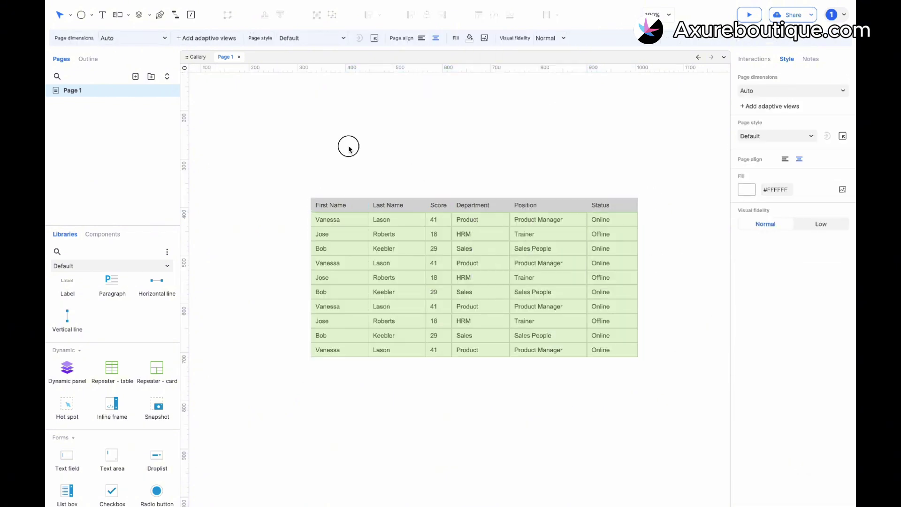
key("super+z")
left_click(479, 38)
left_click(385, 148)
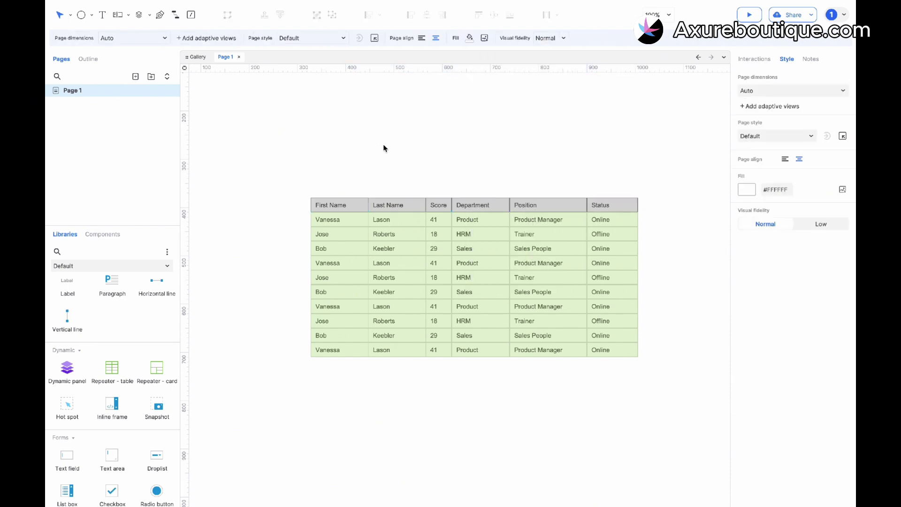
- Add a Box 1 widget 36 by 40 below the table's lower right corner at Y 720 and label it 1
scroll(113, 370, "up", 5)
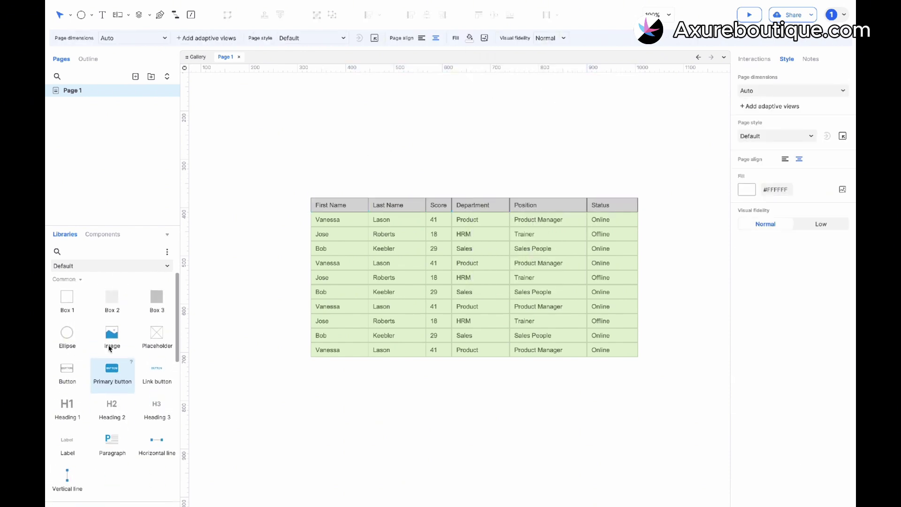
left_click_drag(80, 306, 491, 361)
left_click_drag(494, 443, 616, 372)
left_click(615, 374)
double_click(594, 374)
type("1")
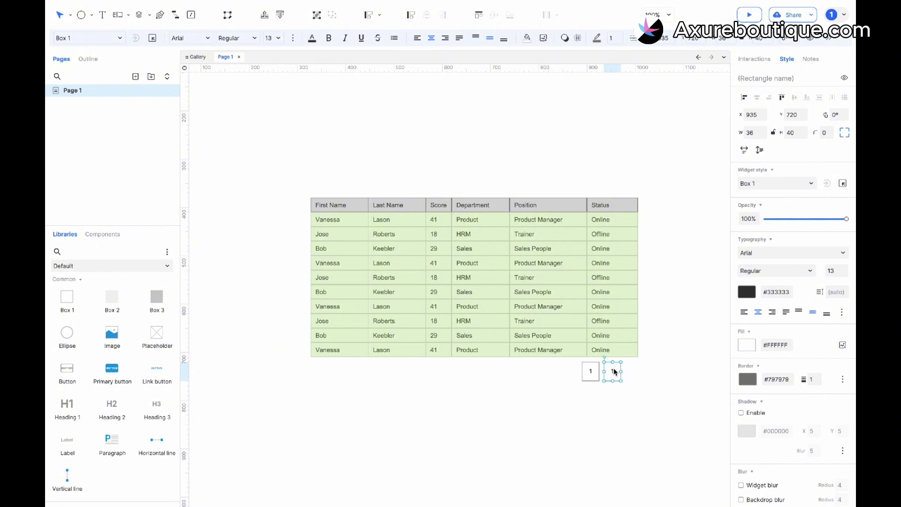
- Complete the page boxes with copies labelled 2 and 3, spaced 4 apart, and align the row with the table's right edge
double_click(613, 370)
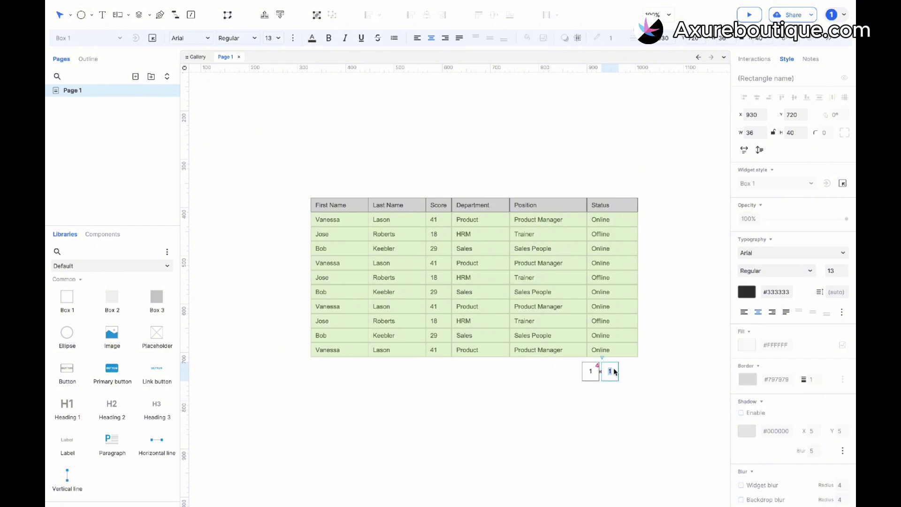
type("2")
left_click(635, 374)
left_click(610, 376)
left_click_drag(629, 372, 605, 374)
double_click(632, 369)
type("3")
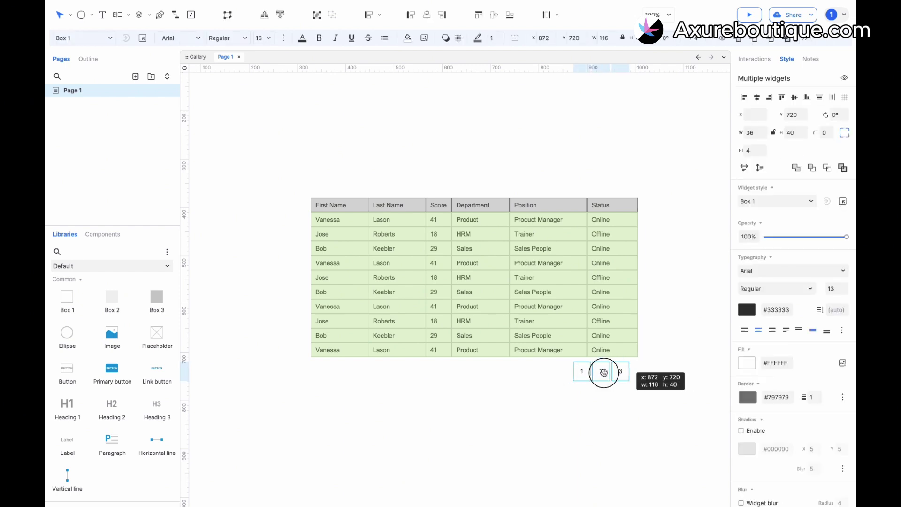
left_click(501, 155)
- Place a 300 by 25 text field above the header at X 328, Y 346, with the Search icon inside its right end
scroll(72, 342, "down", 5)
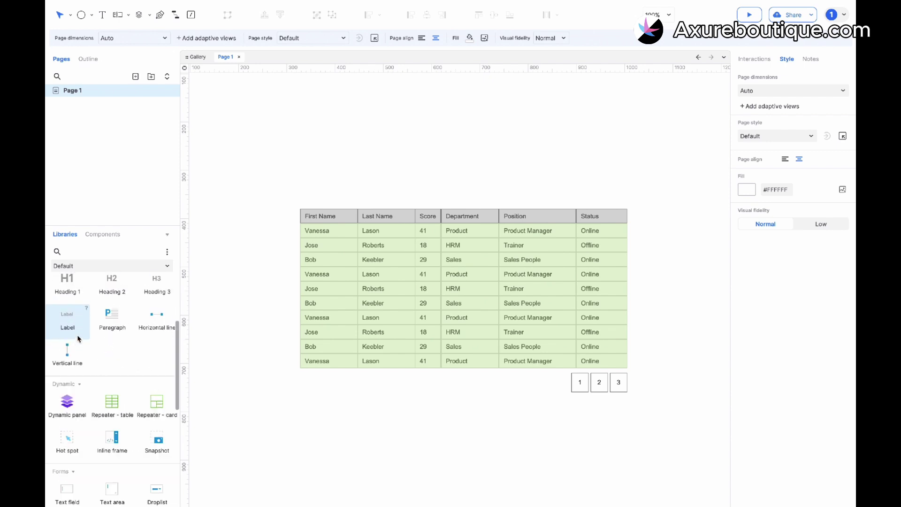
left_click_drag(67, 438, 302, 195)
left_click(133, 263)
left_click(104, 316)
left_click(101, 252)
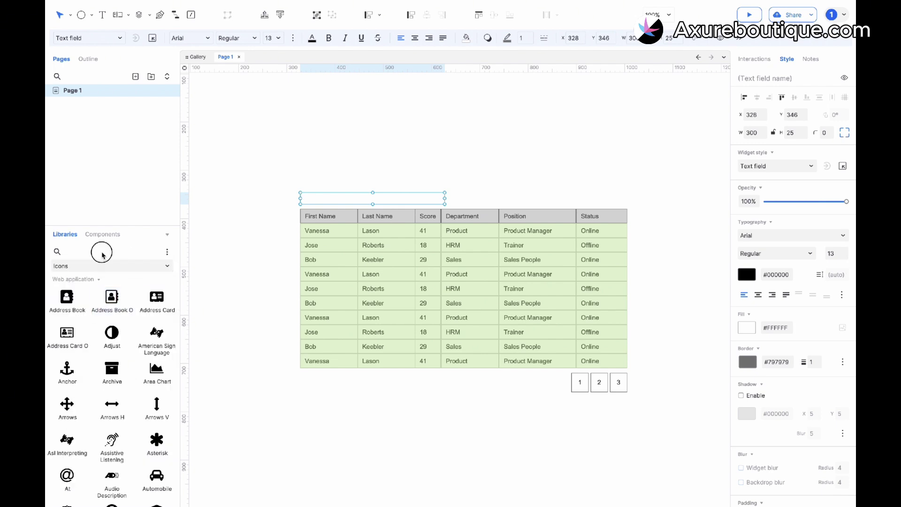
type("sear")
left_click_drag(69, 297, 450, 200)
scroll(423, 196, "up", 3)
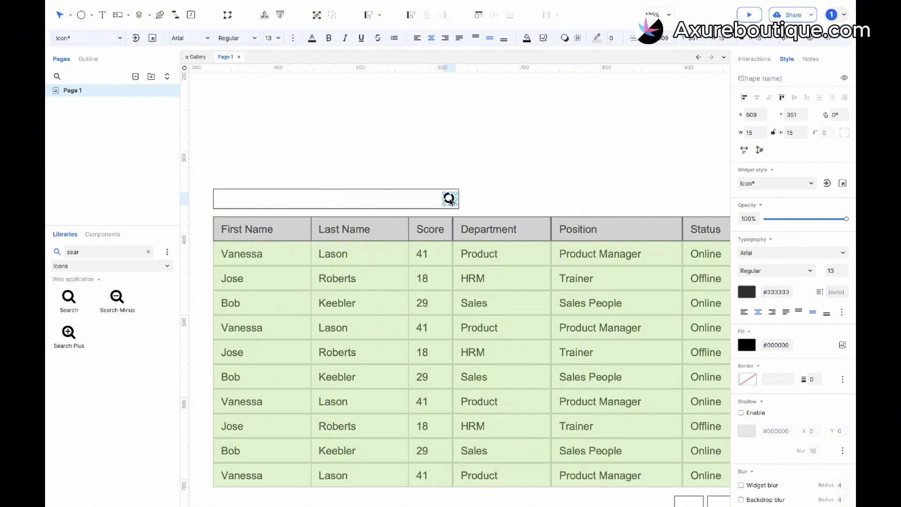
- Change the search icon's fill and the text field's border to grey
left_click(528, 38)
left_click(574, 118)
left_click(329, 199)
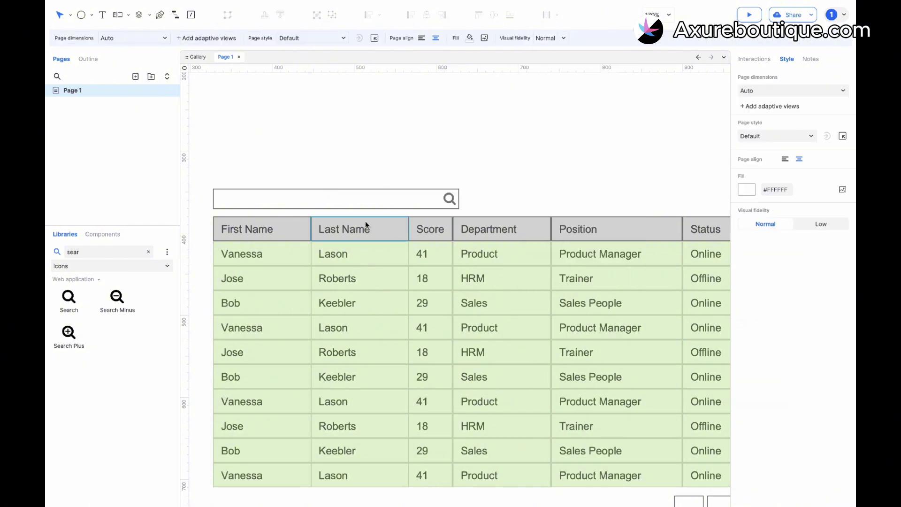
left_click(508, 39)
left_click(418, 136)
scroll(418, 137, "down", 3)
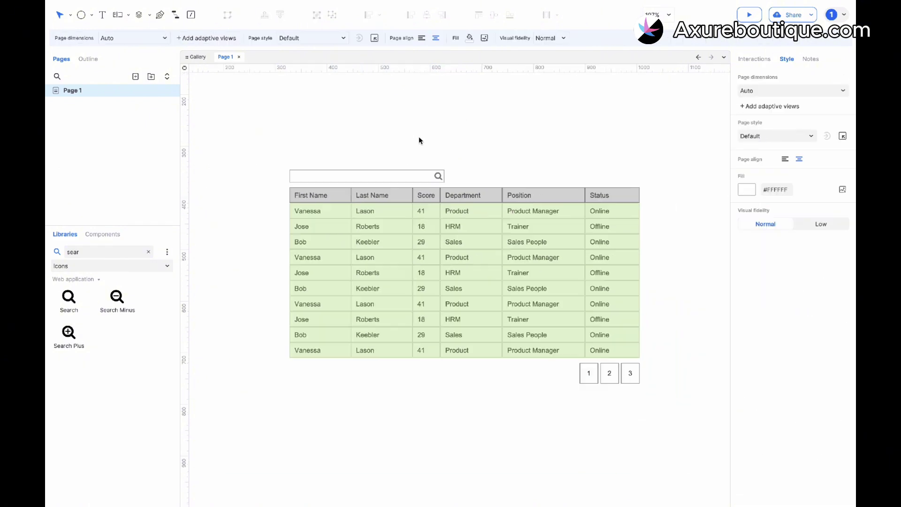
left_click(410, 190)
left_click(435, 178)
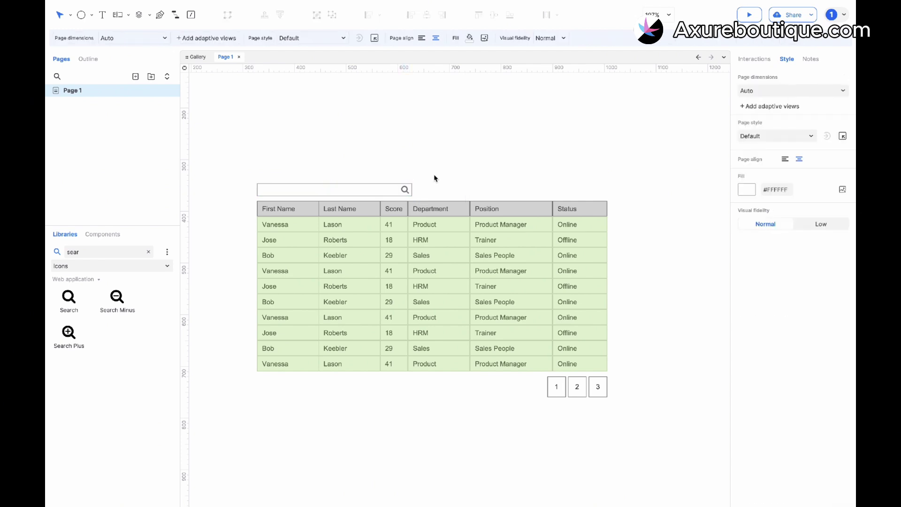
- Add an 85 by 25 primary button beside the search field at X 635, Y 346, and shorten the three page boxes slightly
left_click(149, 252)
left_click(112, 265)
left_click(104, 301)
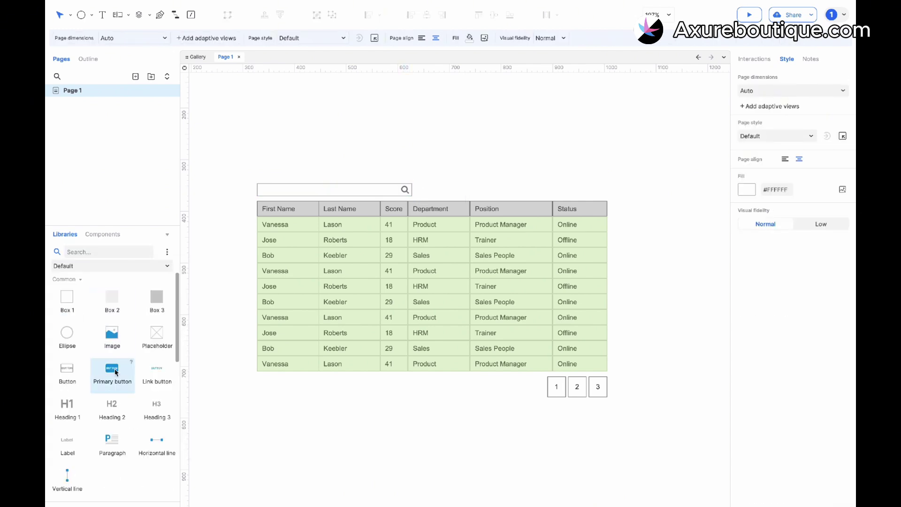
left_click_drag(116, 372, 415, 184)
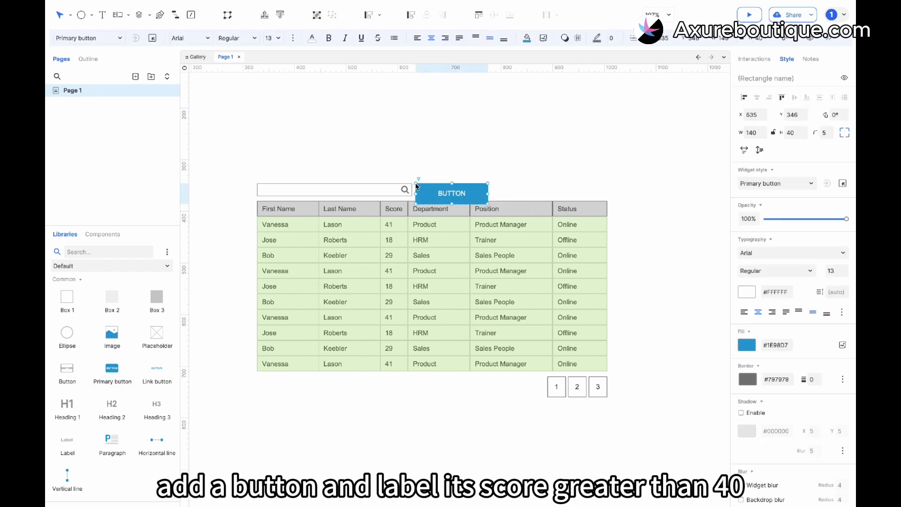
left_click_drag(487, 205, 459, 196)
left_click_drag(542, 373, 609, 400)
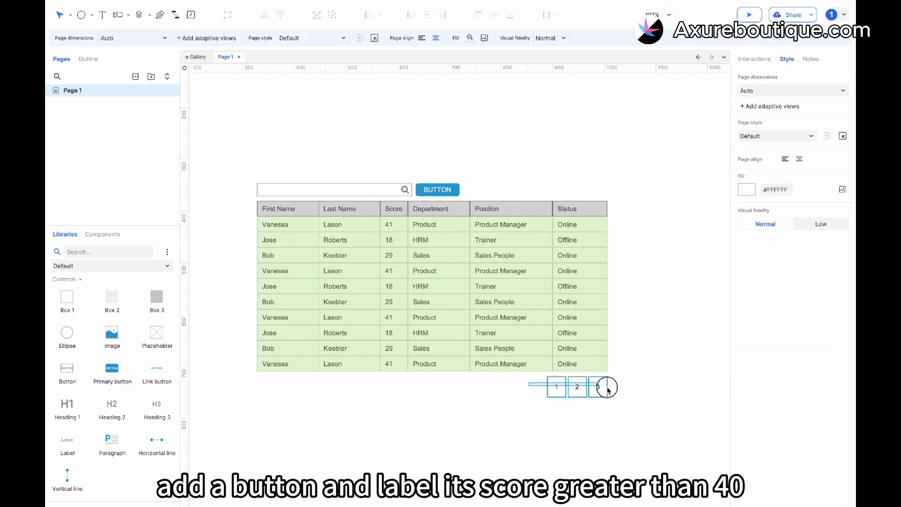
- Label the button Score >40 and align it with the table's right edge
double_click(437, 190)
type("Score >40")
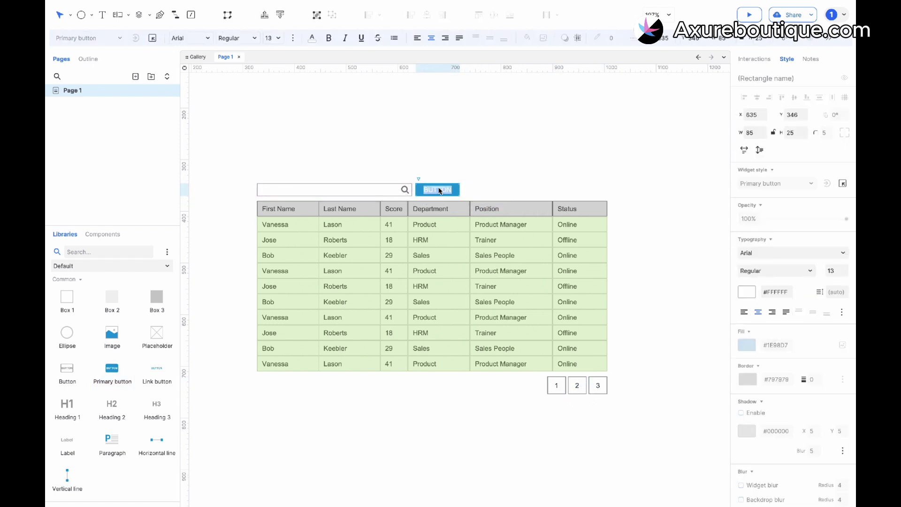
left_click(480, 173)
left_click_drag(432, 189, 581, 189)
left_click(453, 173)
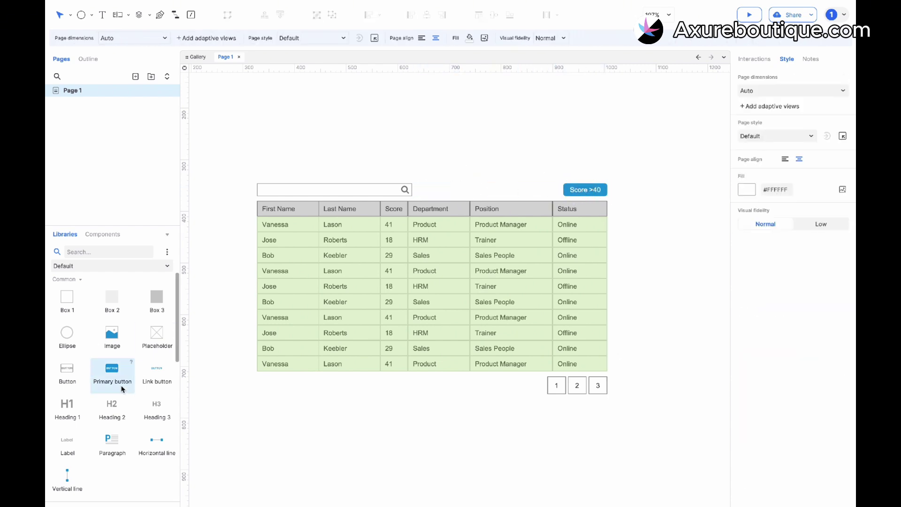
- Add a droplist 125 by 25 beside the search field at X 635, Y 346
scroll(117, 394, "down", 5)
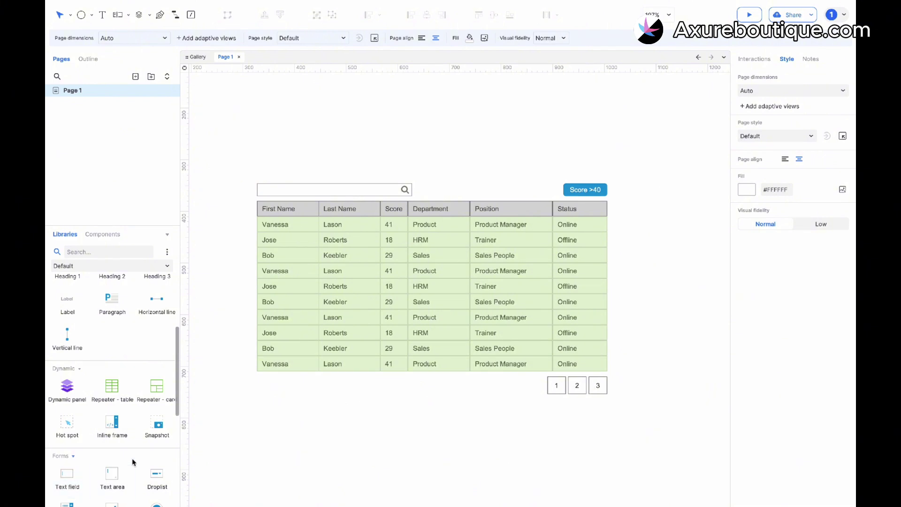
scroll(131, 461, "down", 1)
left_click_drag(155, 465, 415, 185)
left_click_drag(571, 190, 479, 189)
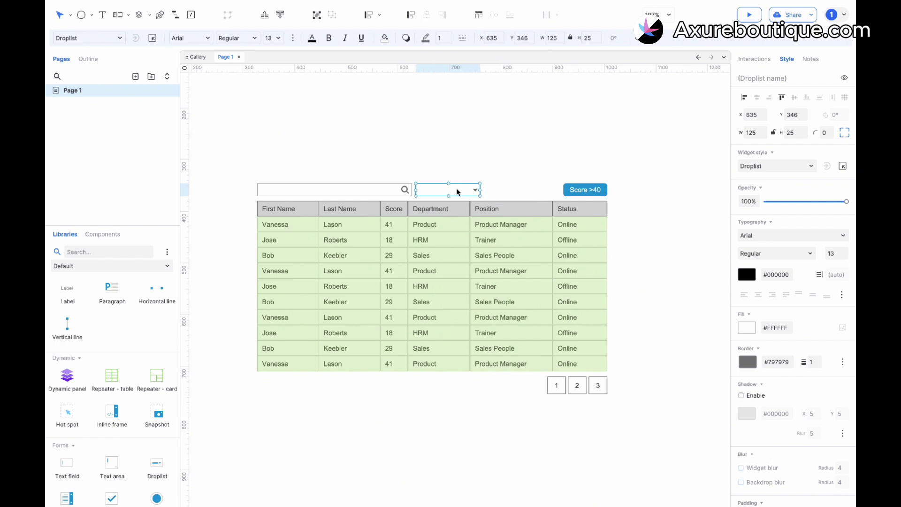
- Give the droplist the options Department, HRM, Product and Sales, with Department selected by default
double_click(457, 190)
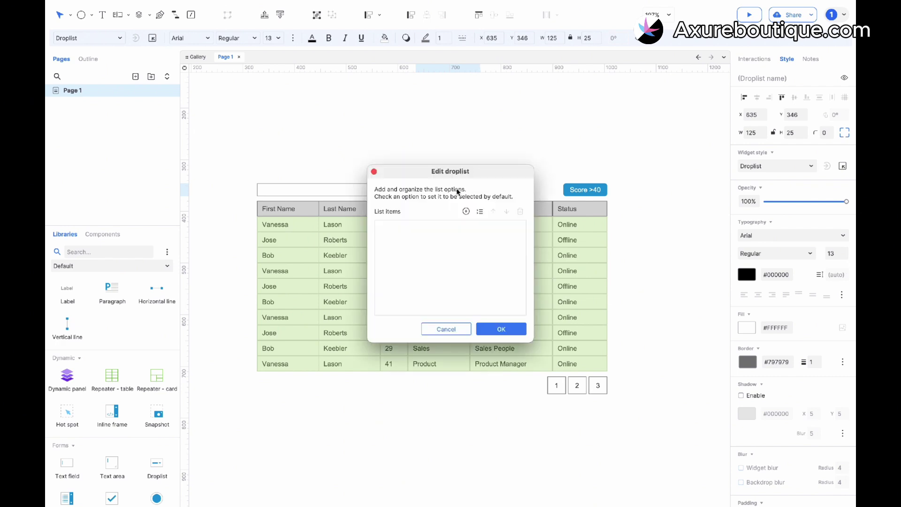
left_click(478, 211)
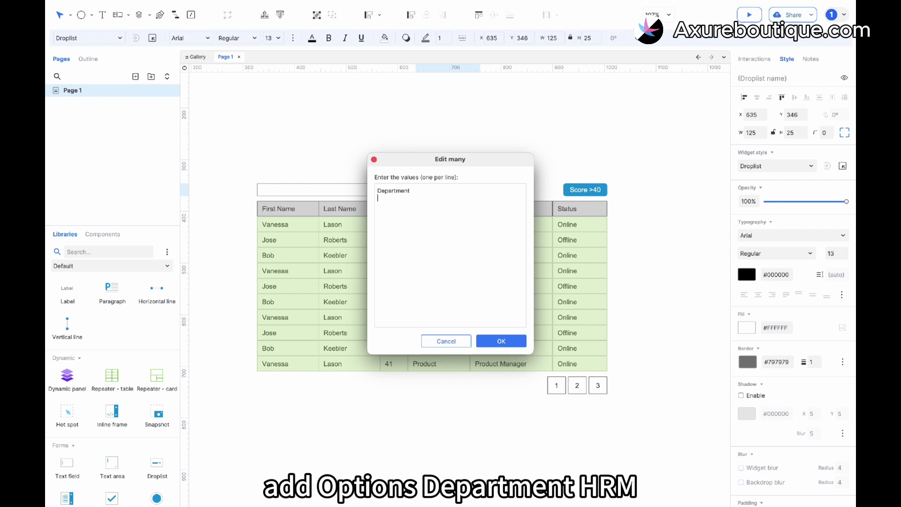
left_click_drag(420, 159, 539, 146)
type("Sales")
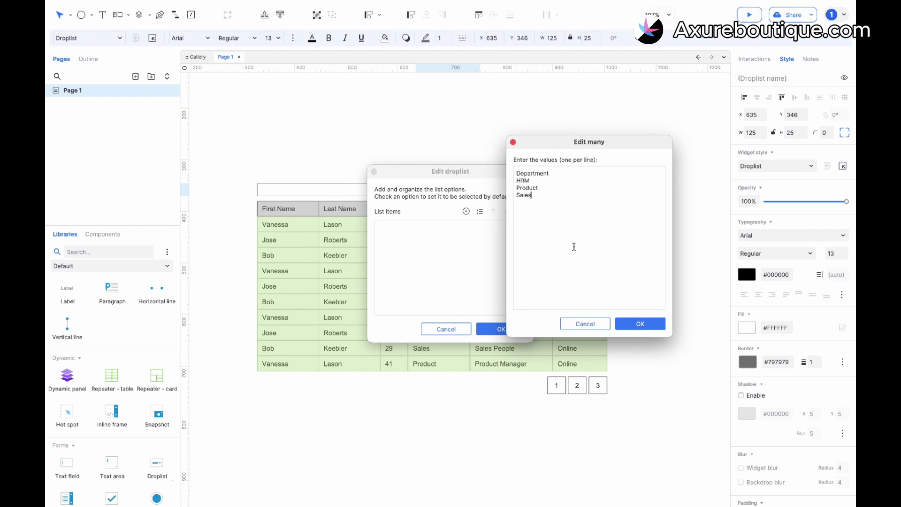
left_click(642, 325)
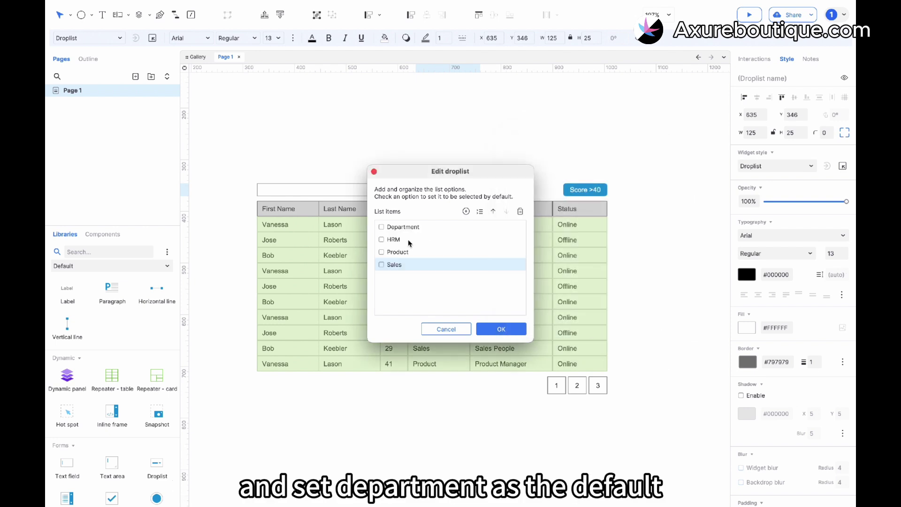
left_click(382, 228)
left_click(493, 328)
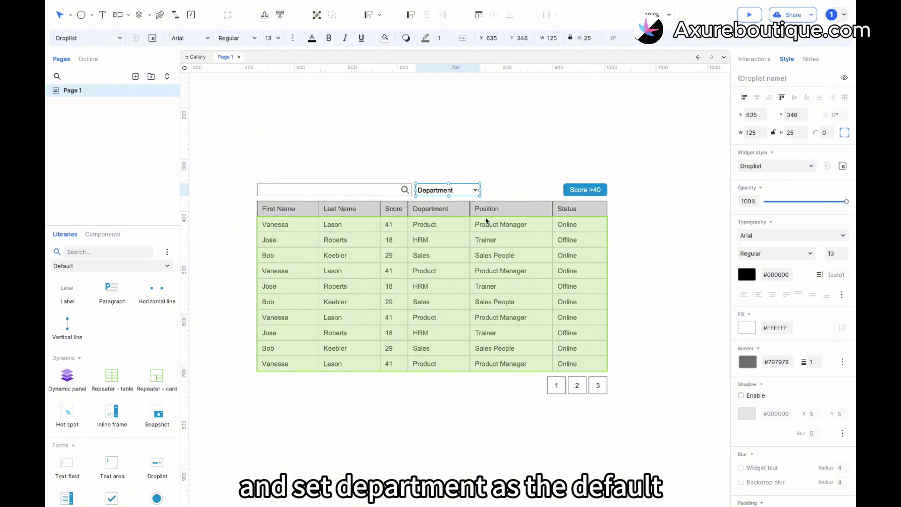
- Duplicate the Department droplist and place the copy beside it at X 767, Y 346
key("ctrl+c")
key("ctrl+v")
left_click_drag(453, 192, 515, 188)
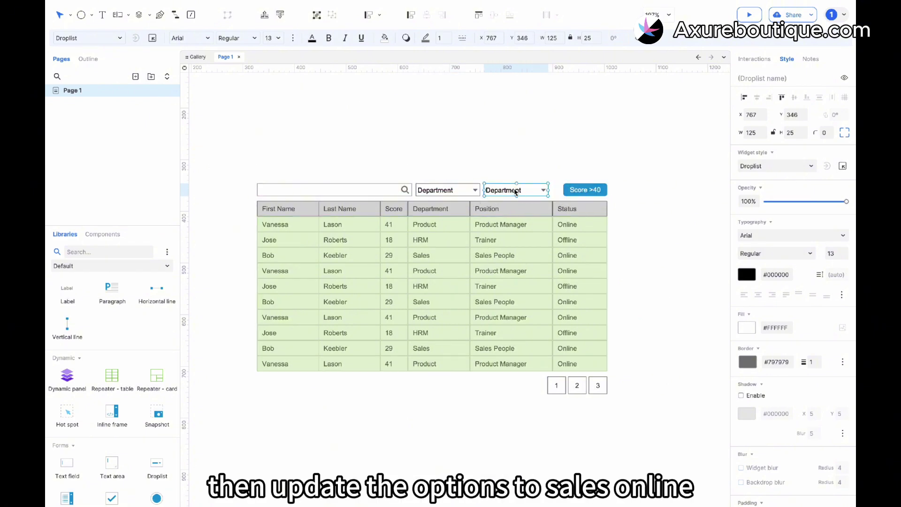
- Replace the options of the second droplist with Status, Online and Offline, one per line
double_click(516, 191)
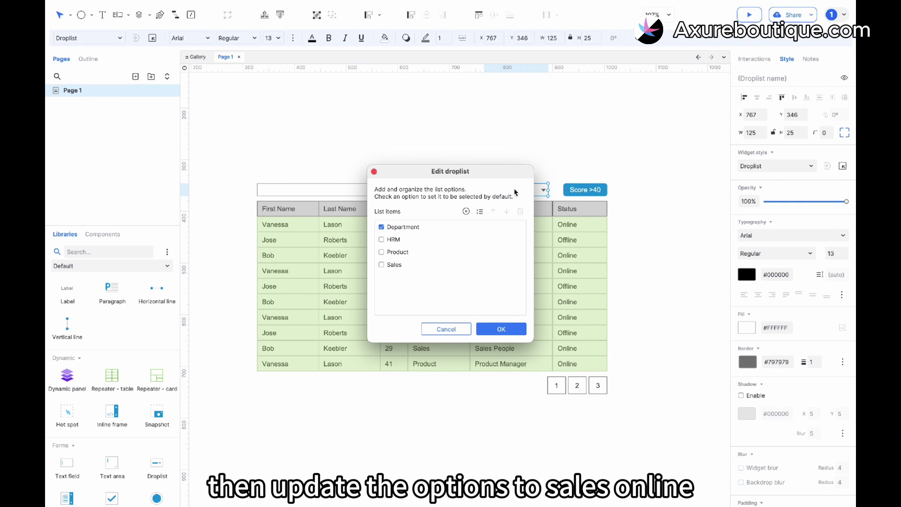
left_click(480, 212)
left_click_drag(418, 214, 367, 190)
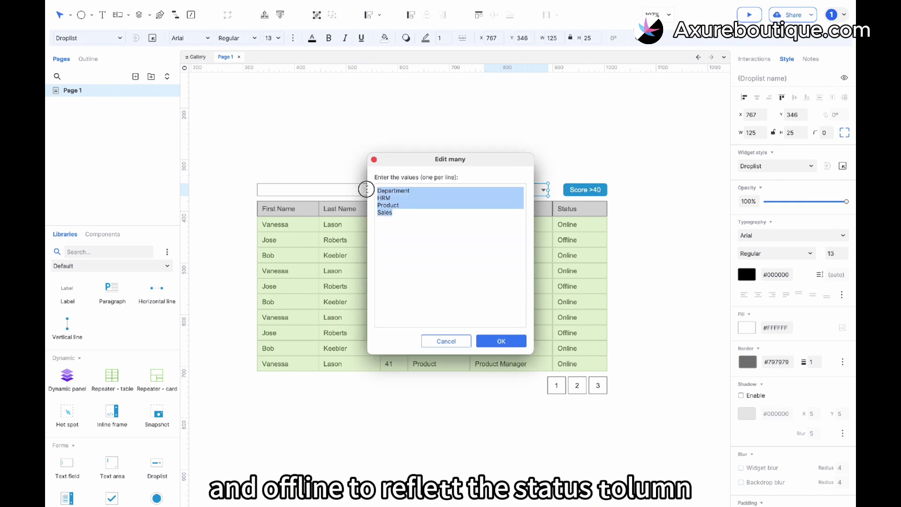
type("Status")
key("Return")
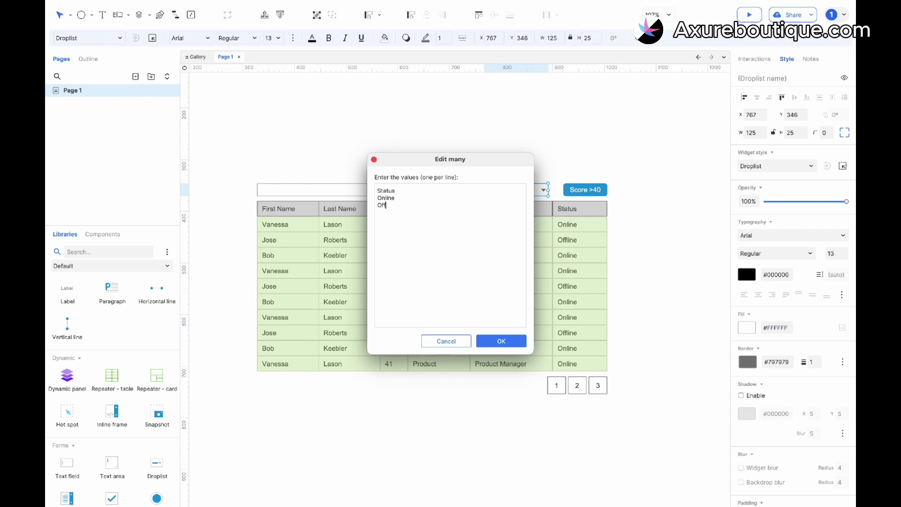
left_click(506, 341)
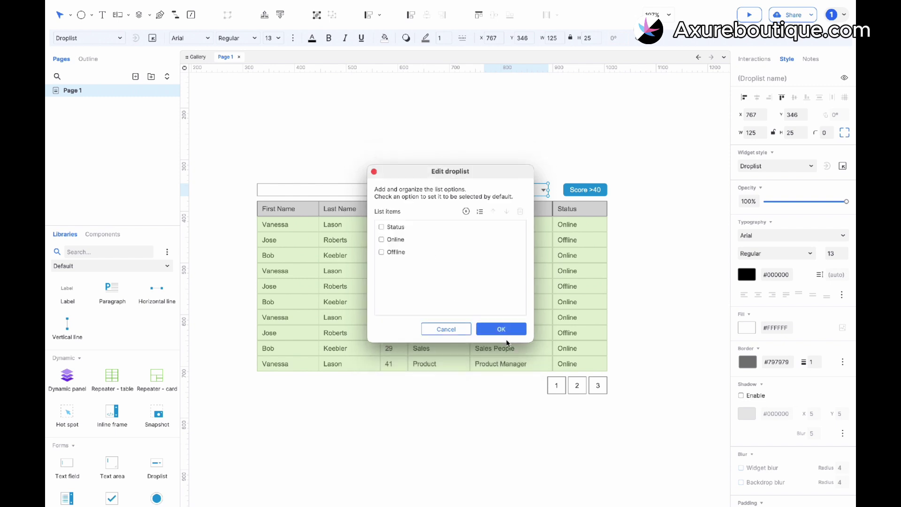
left_click(506, 328)
left_click(557, 175)
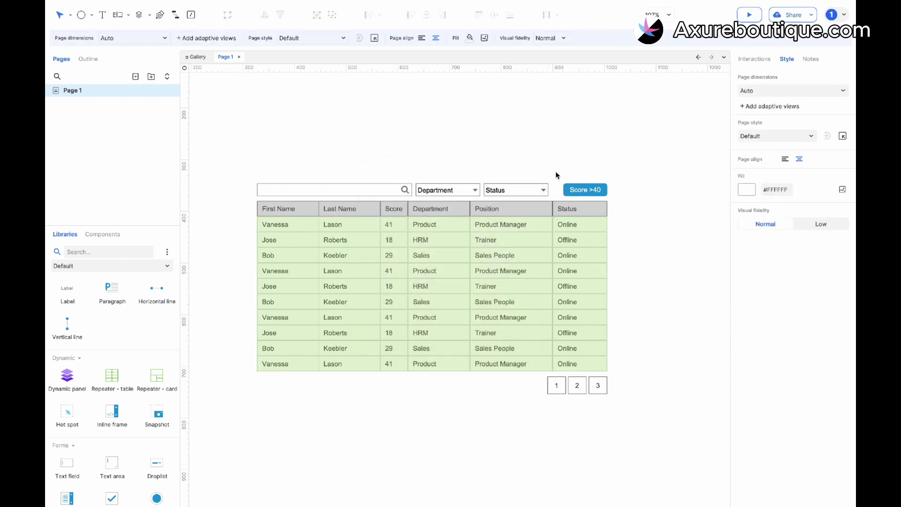
- Widen the Score >40 button to 106 so it starts at X 900, in line with the Status column
left_click(585, 190)
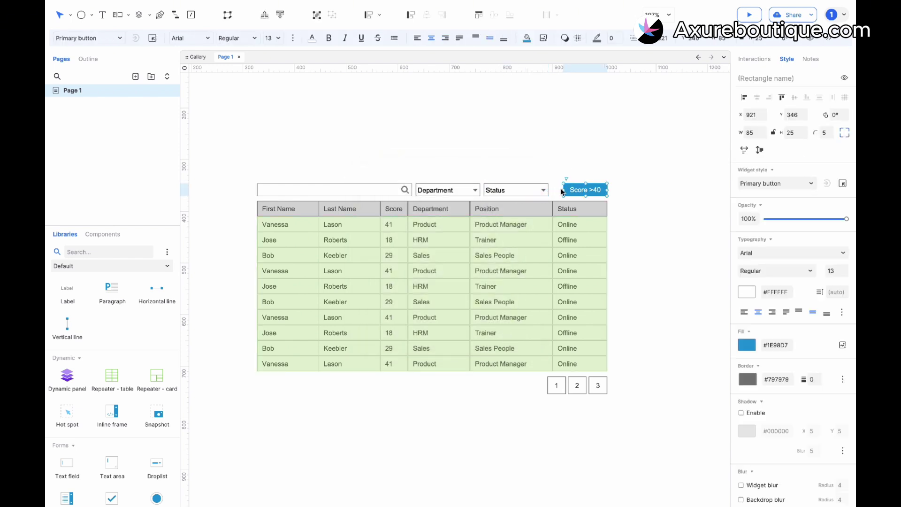
left_click_drag(564, 189, 555, 189)
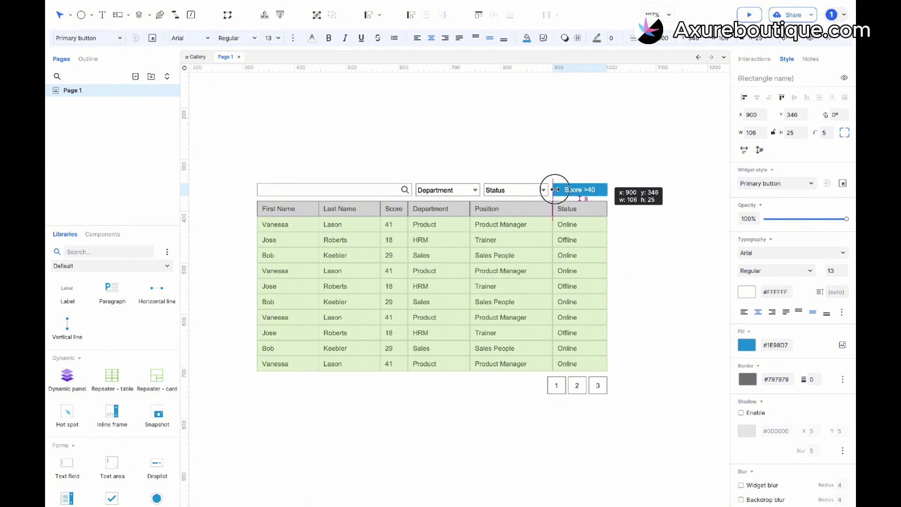
left_click(554, 168)
- Give the search text field a Click or tap interaction with an Add filter action targeting the Table repeater
left_click(321, 196)
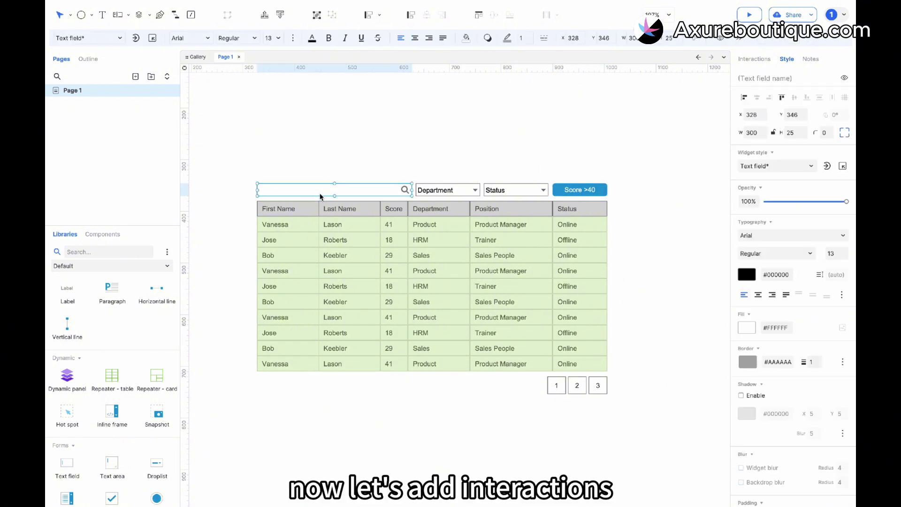
left_click(761, 61)
left_click(784, 113)
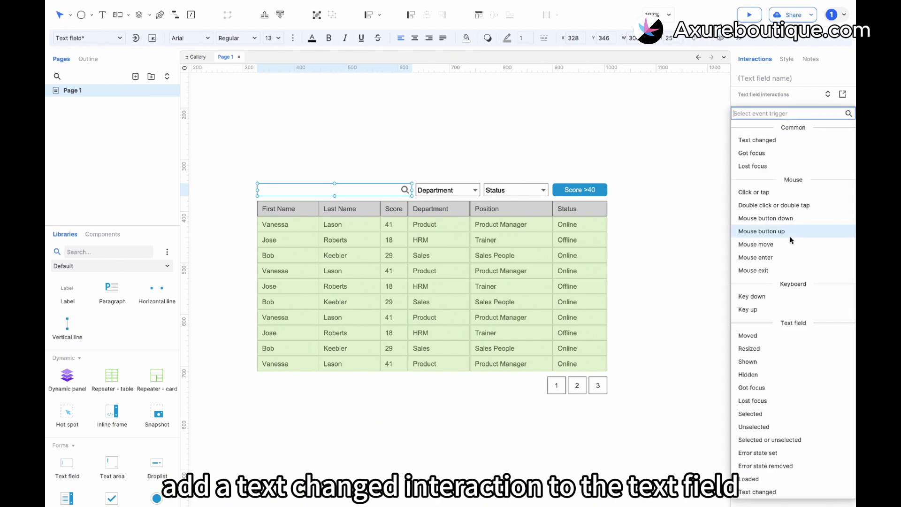
left_click(754, 192)
scroll(774, 239, "down", 3)
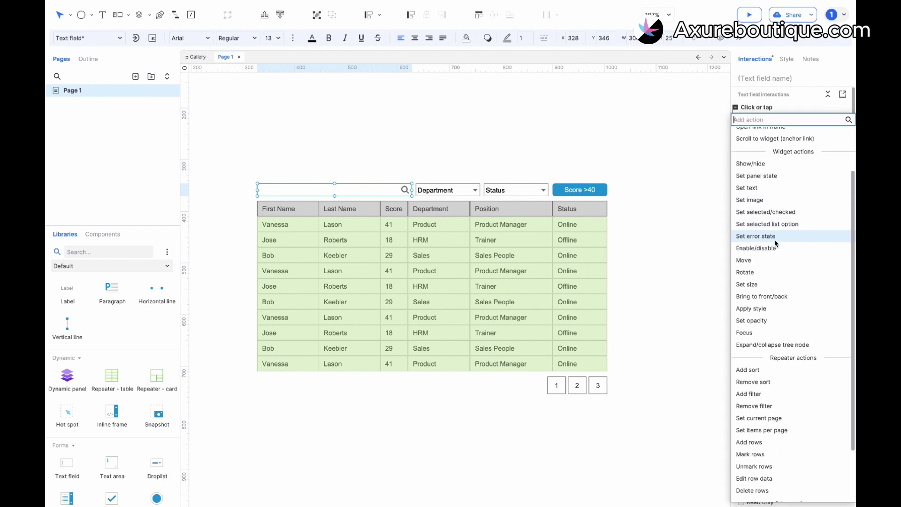
scroll(776, 243, "down", 3)
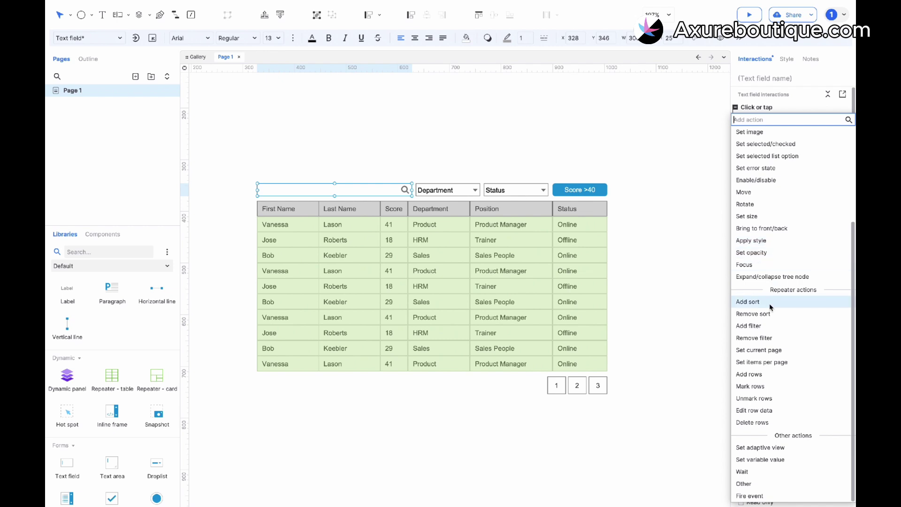
left_click(750, 326)
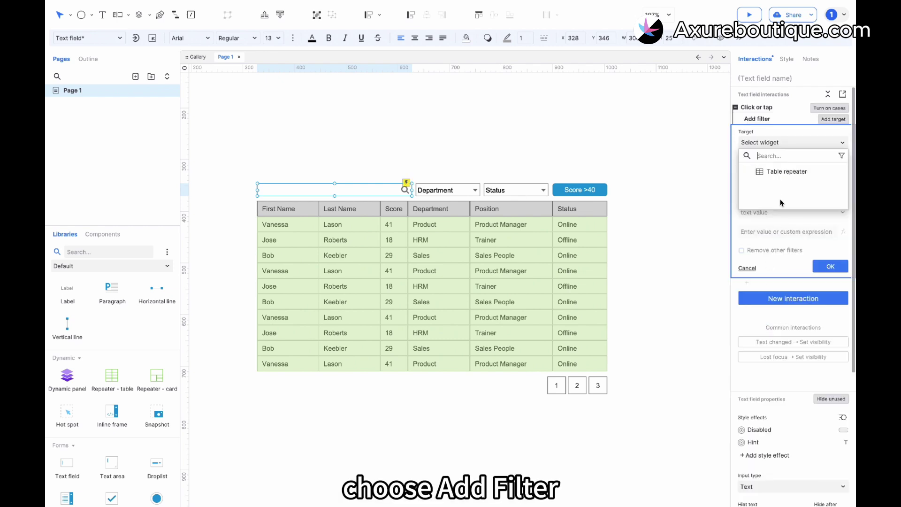
left_click(782, 171)
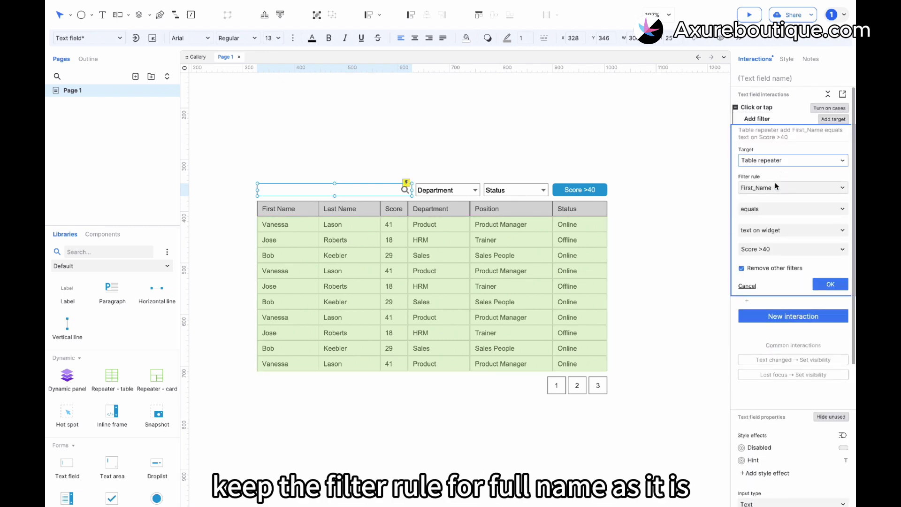
- Set the filter rule to First_Name contains the text on (Text field), without removing other filters
left_click(770, 209)
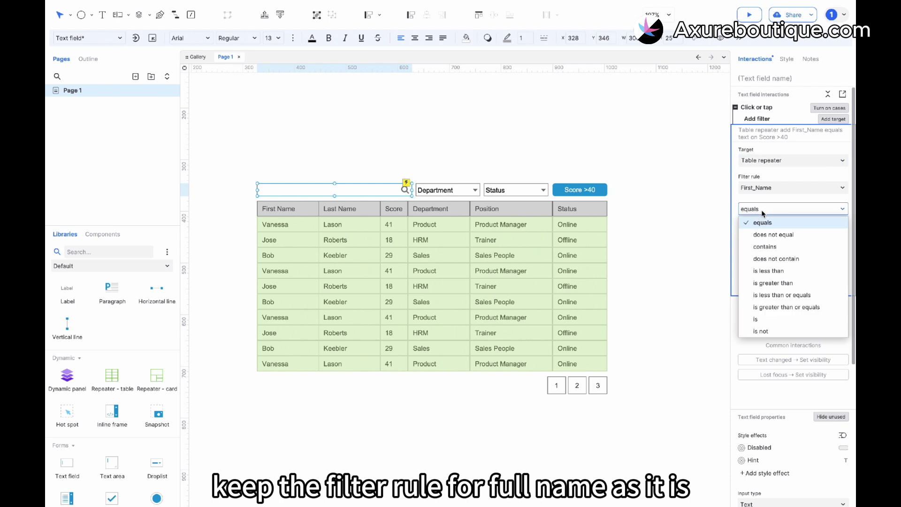
left_click(762, 248)
left_click(763, 250)
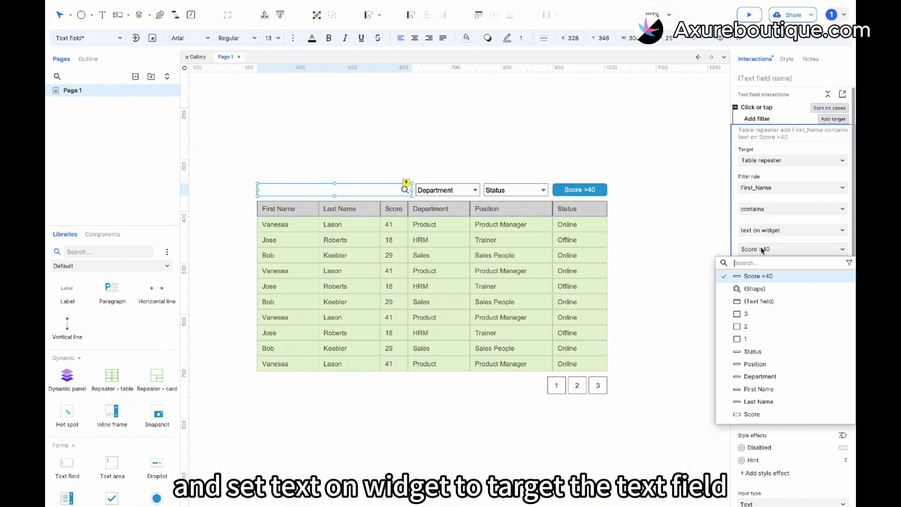
left_click(763, 301)
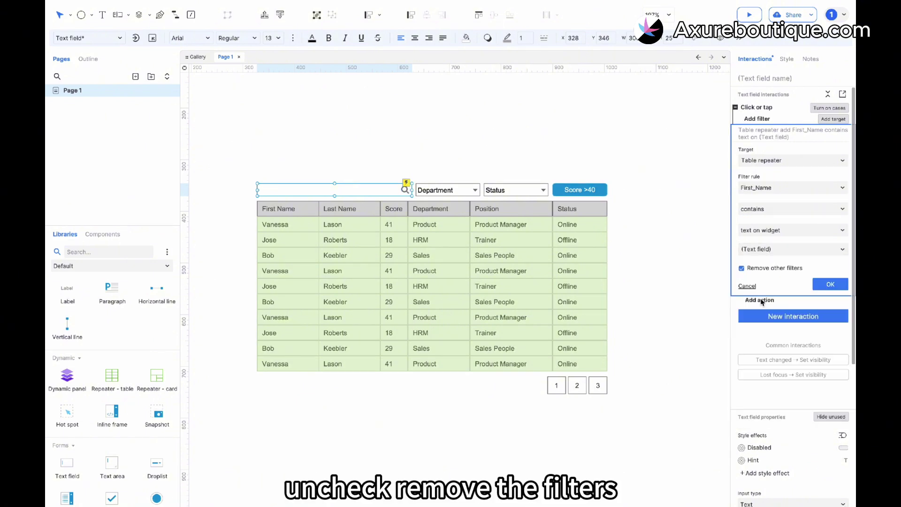
left_click(742, 268)
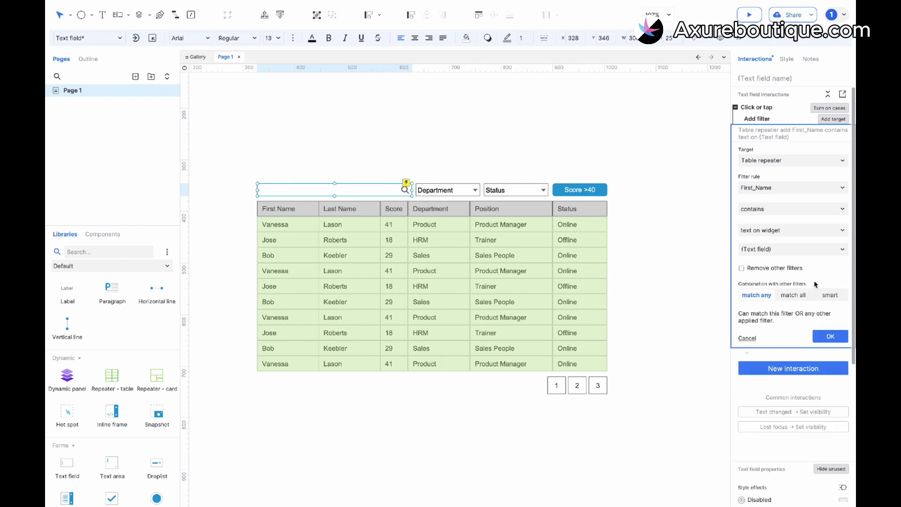
left_click(832, 336)
- Duplicate the First_Name filter action and set the copy's rule to filter on Last_Name
left_click(753, 120)
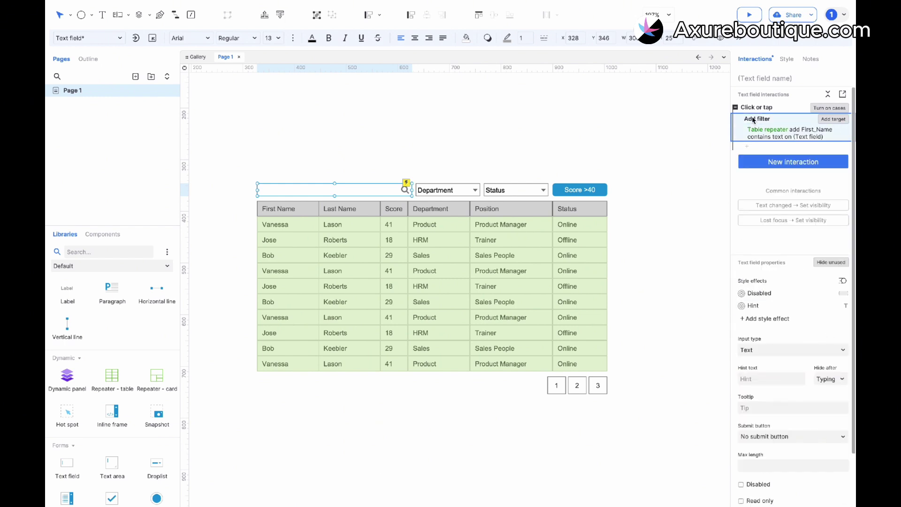
key("ctrl+c")
key("ctrl+v")
left_click(775, 217)
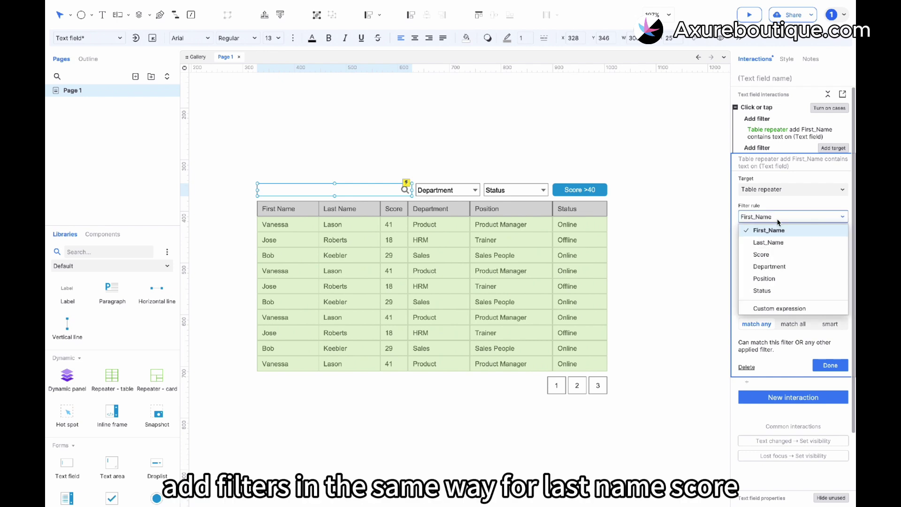
left_click(776, 243)
left_click(831, 365)
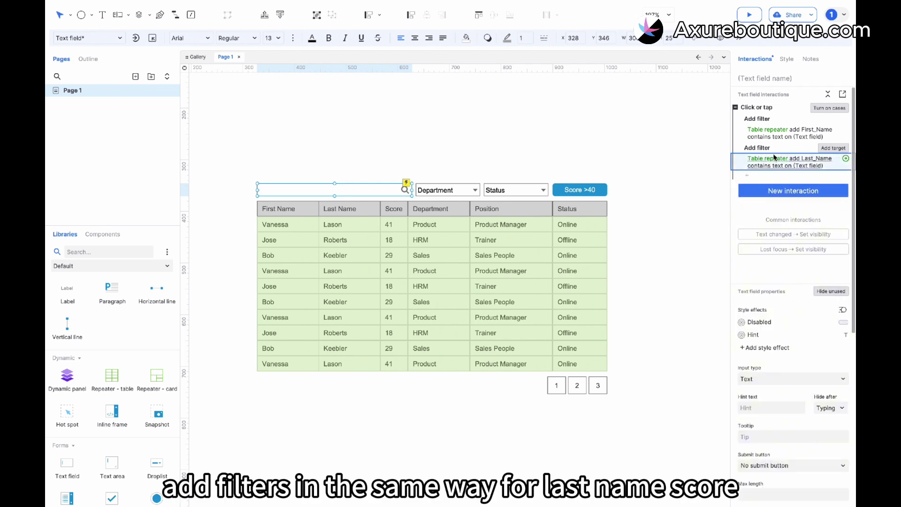
- Paste two more copies of the filter action and set their rules to Score and Department
key("ctrl+v")
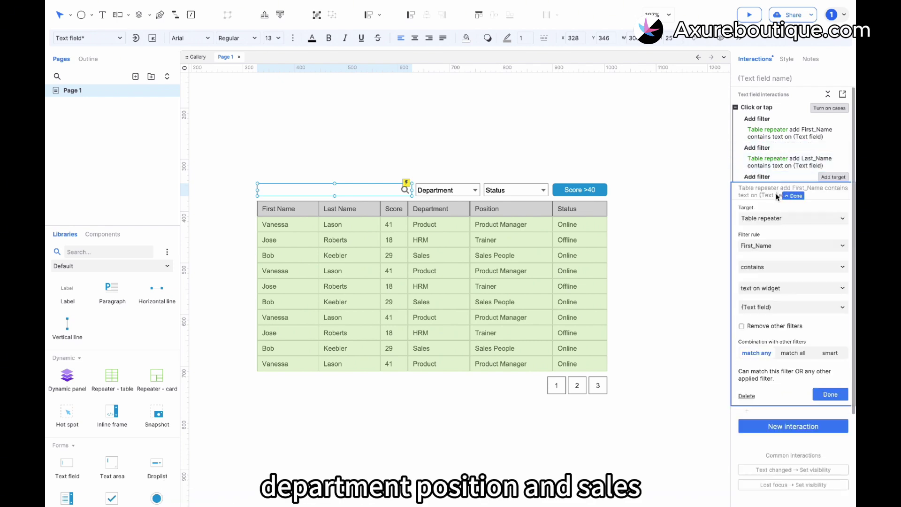
left_click(763, 245)
left_click(762, 284)
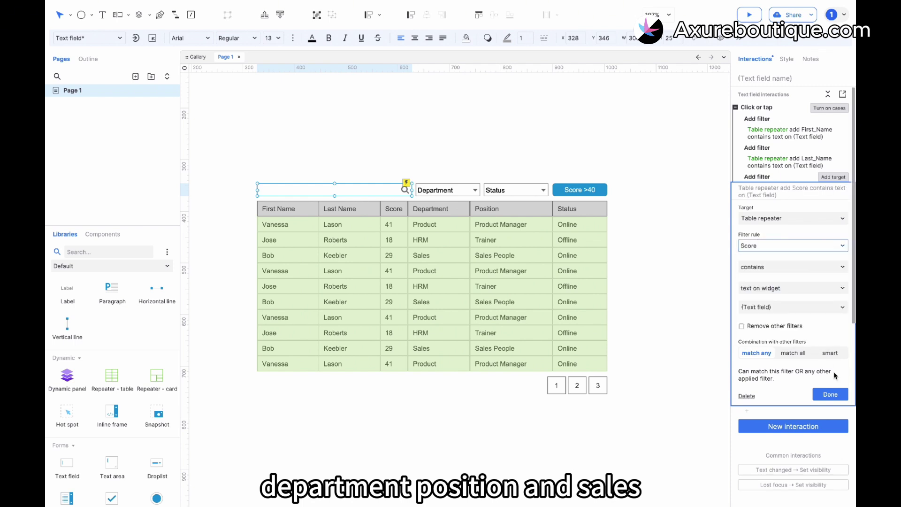
left_click(830, 395)
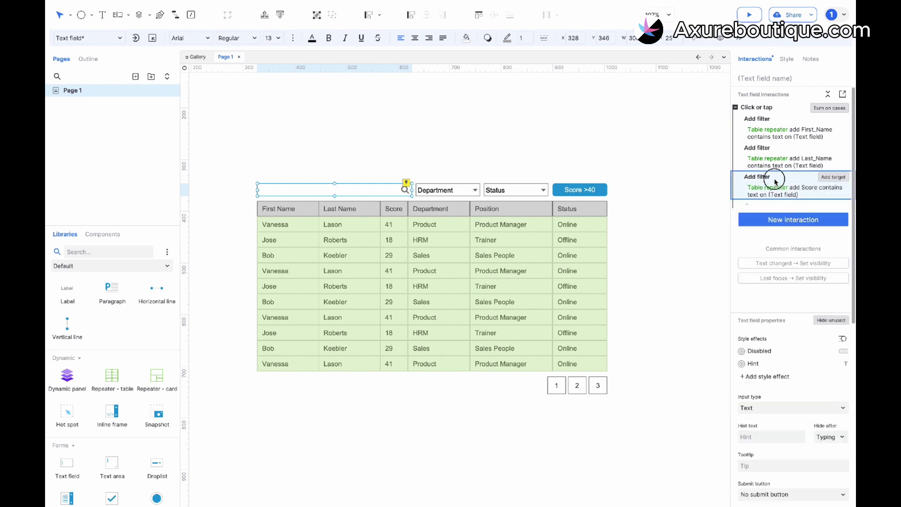
key("ctrl+v")
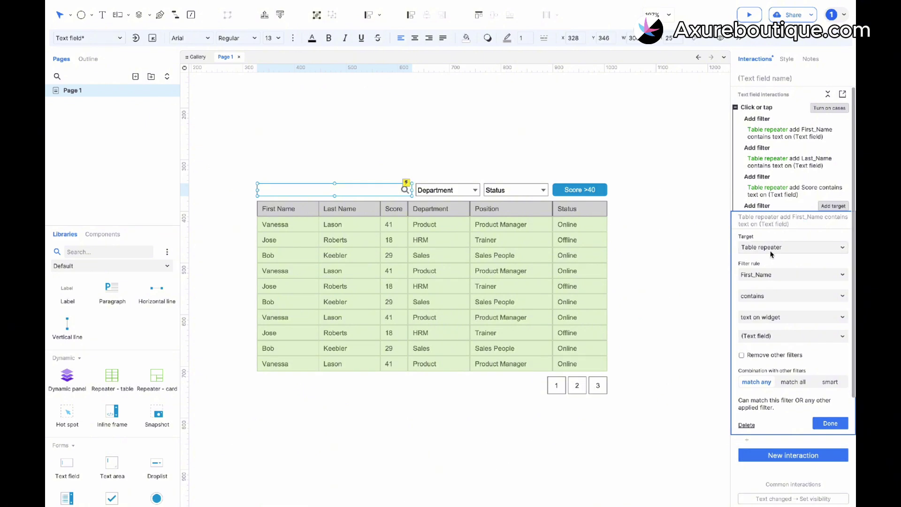
left_click(769, 274)
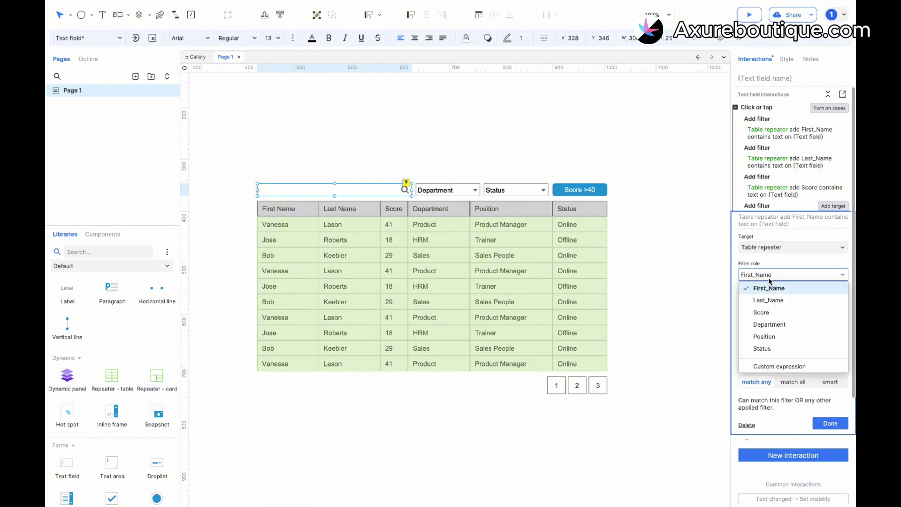
left_click(770, 324)
left_click(831, 423)
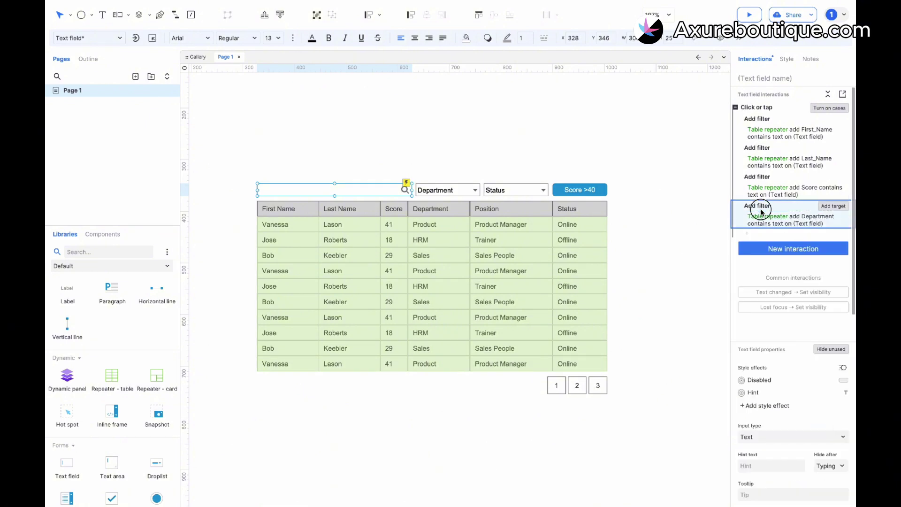
- Add two further copies of the filter action with their rules set to Position and Status
left_click(746, 233)
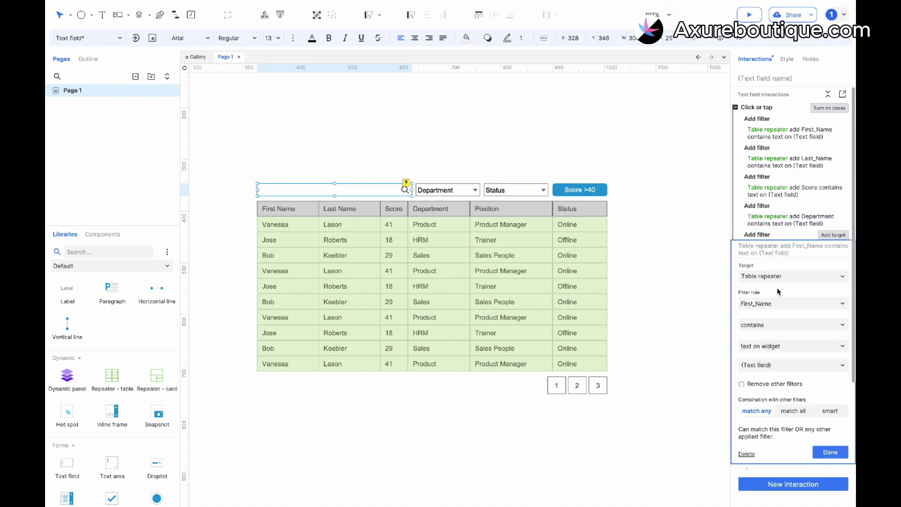
left_click(775, 302)
left_click(767, 364)
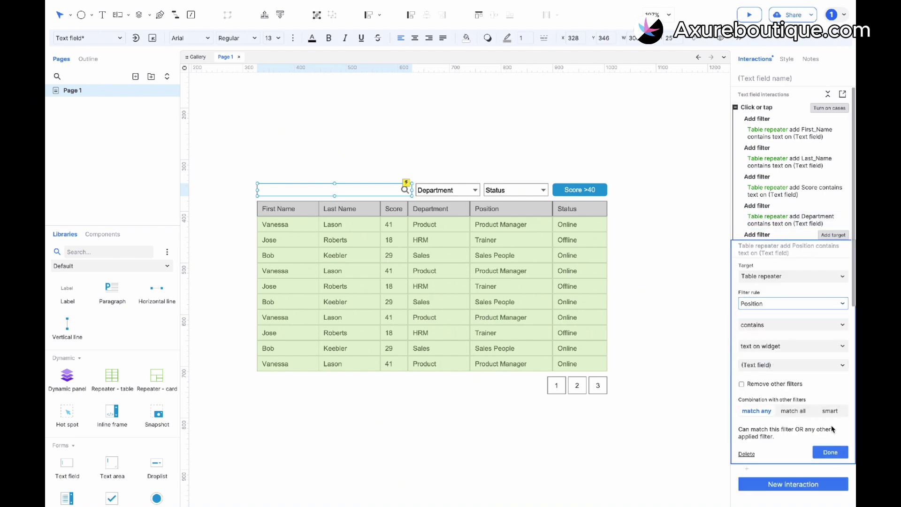
left_click(831, 452)
left_click(747, 262)
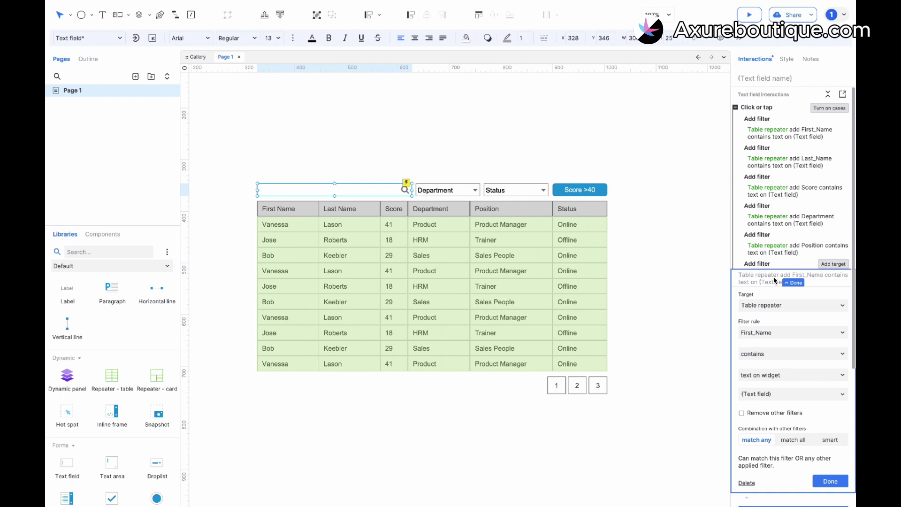
left_click(772, 334)
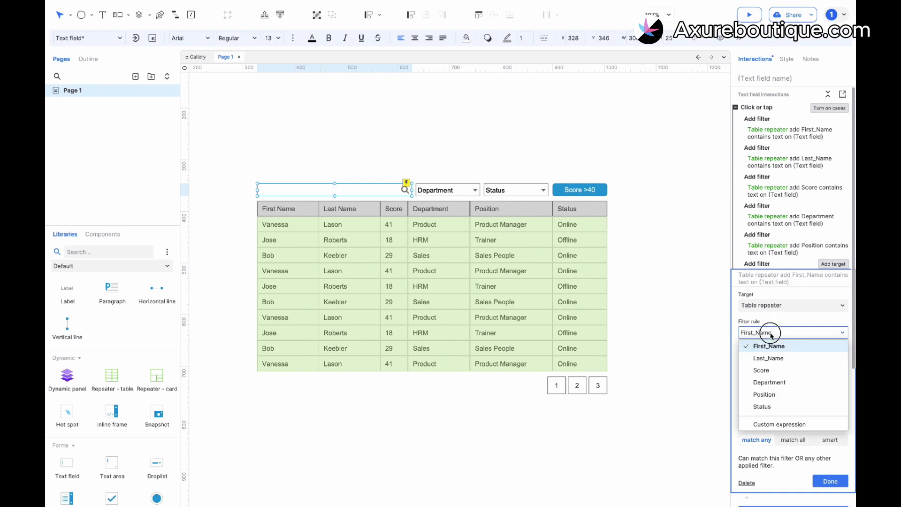
left_click(775, 407)
left_click(832, 481)
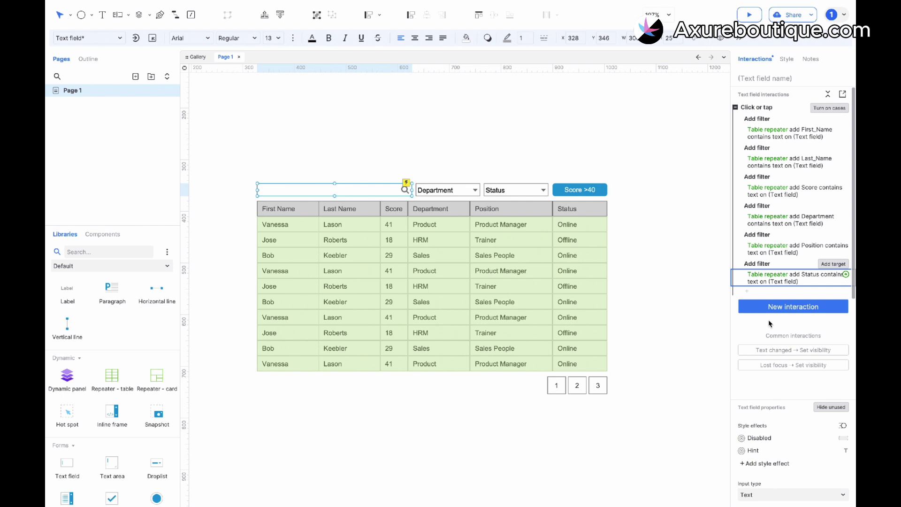
- Cut all six Add filter actions from the search field's Click or tap event and delete the emptied event
left_click(770, 119)
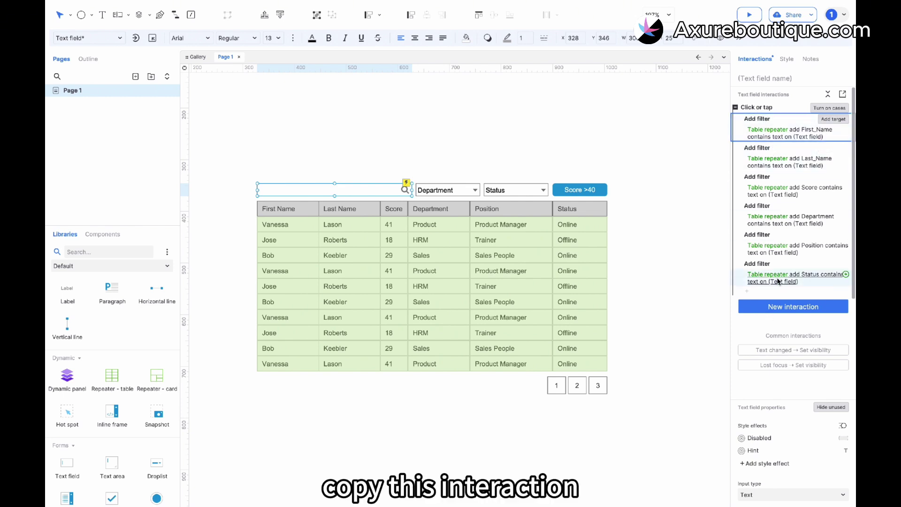
left_click(770, 263, "shift")
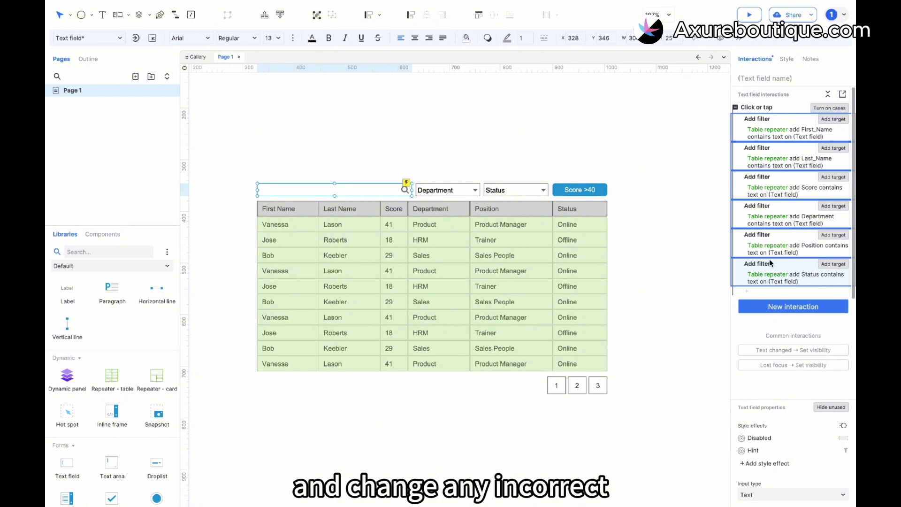
key("ctrl+x")
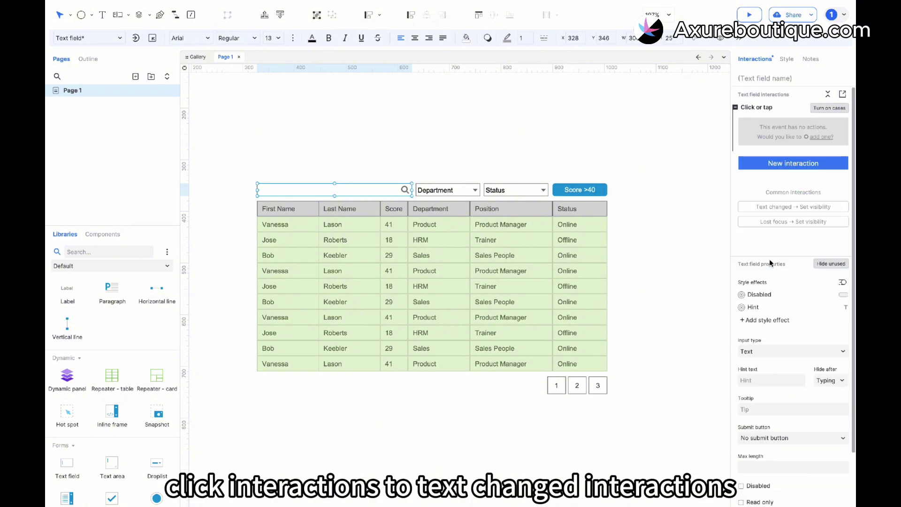
left_click(743, 123)
key("Delete")
- Paste the six cut Add filter actions into a new Text changed event on the search field
left_click(751, 112)
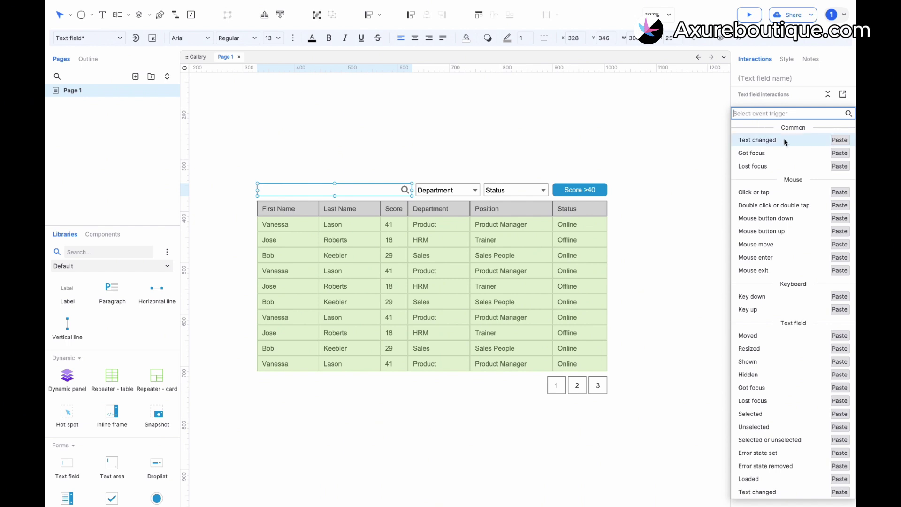
left_click(839, 141)
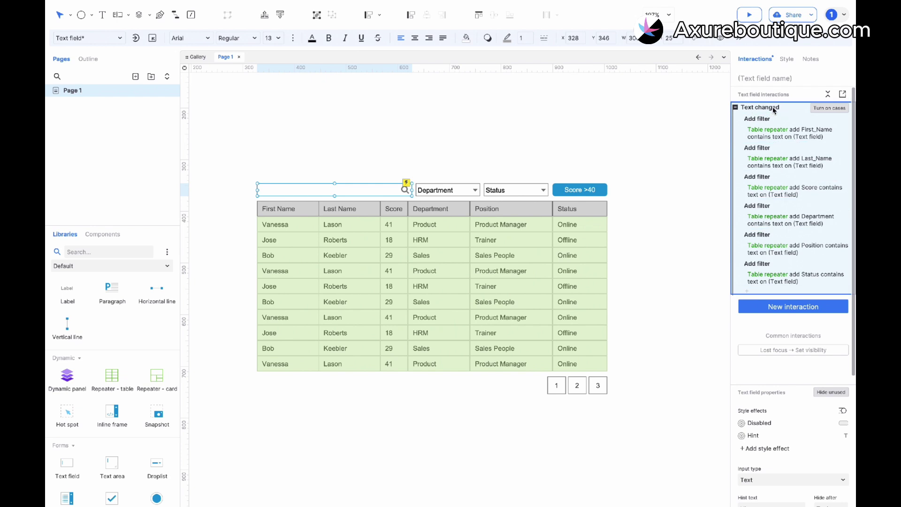
- Add a Selection changed interaction to the Department droplist with an Add filter action targeting the Table repeater
left_click(439, 191)
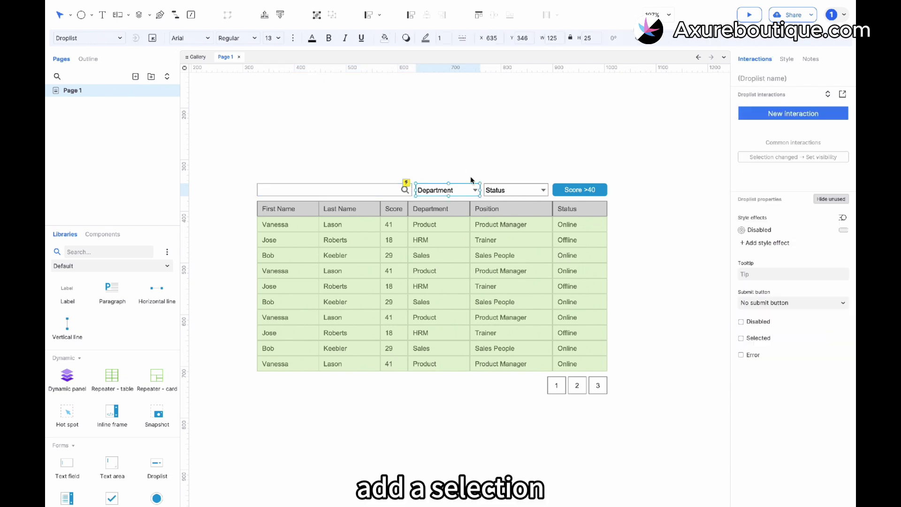
left_click(769, 116)
left_click(766, 137)
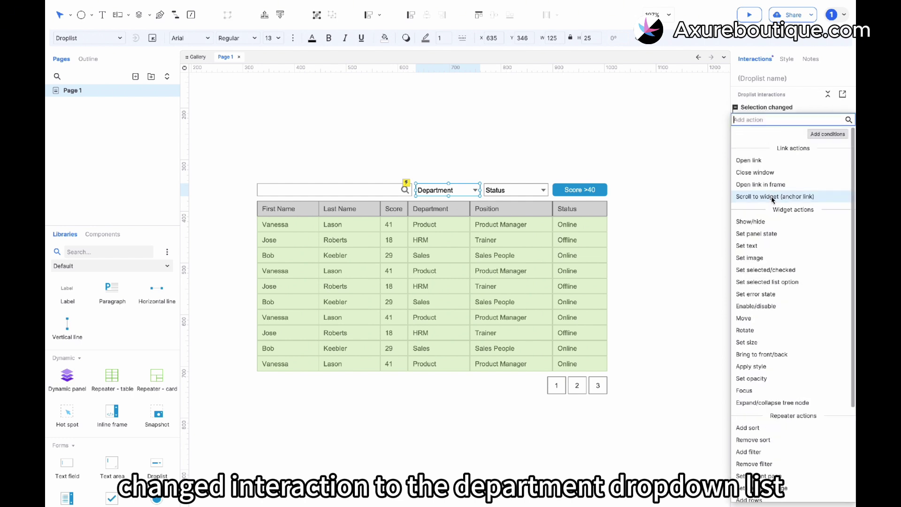
left_click(748, 451)
left_click(789, 143)
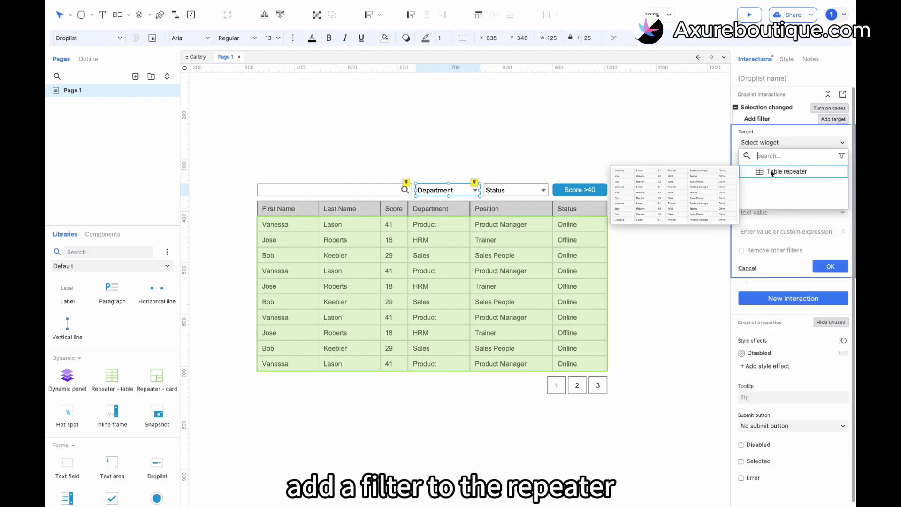
left_click(773, 171)
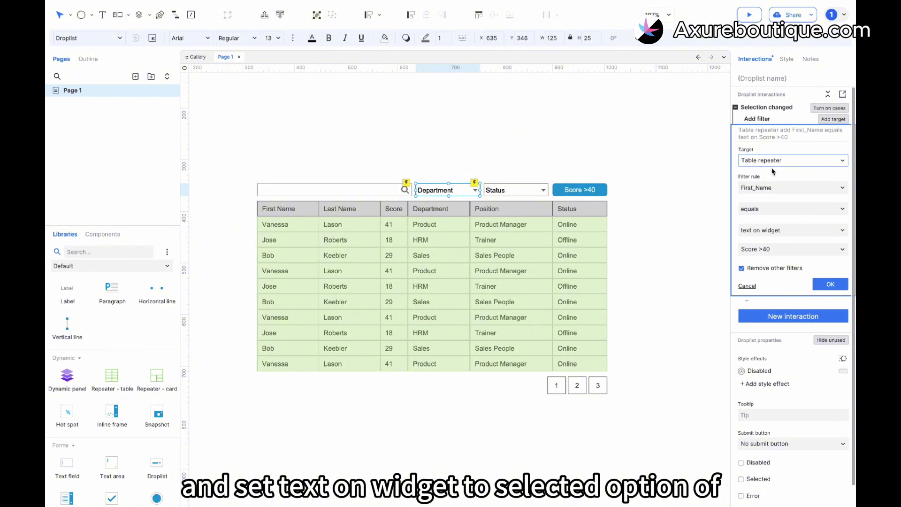
- Set the filter rule to Department equals the selected option of the Department droplist, without removing other filters
left_click(770, 188)
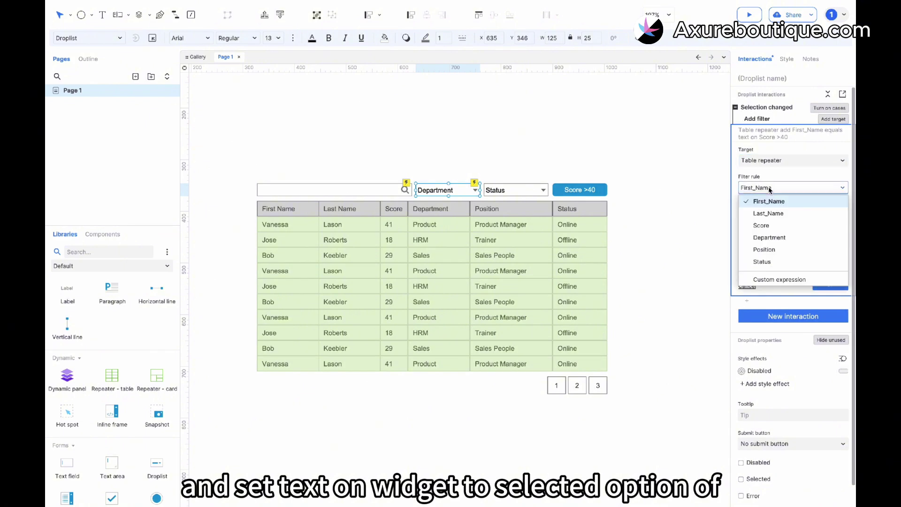
left_click(770, 238)
left_click(779, 230)
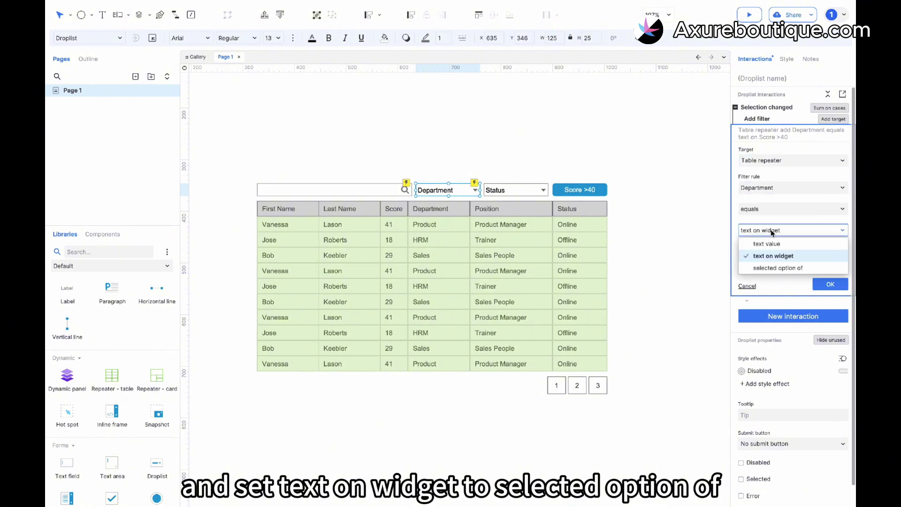
left_click(775, 269)
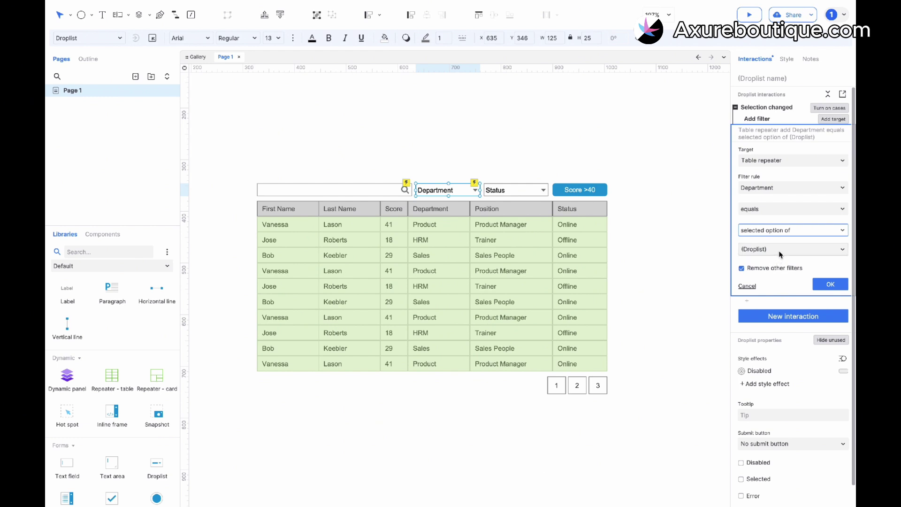
left_click(780, 254)
left_click(760, 276)
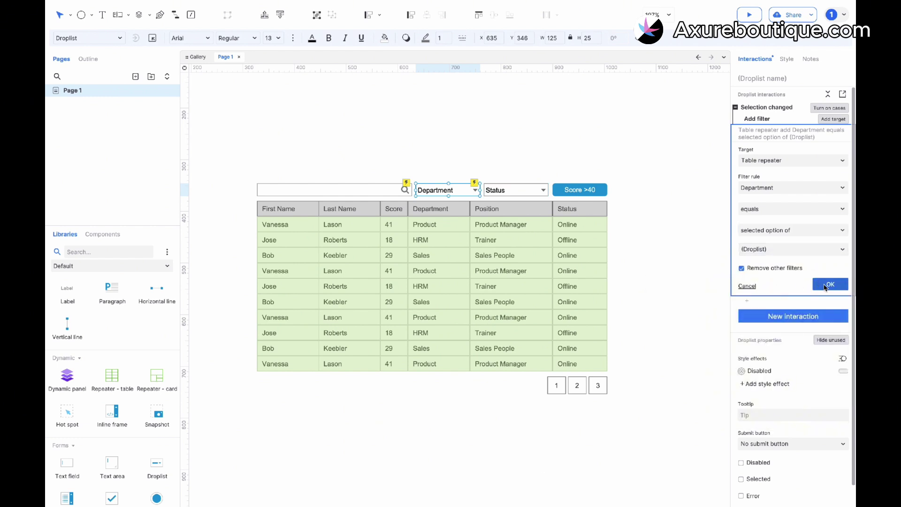
left_click(771, 269)
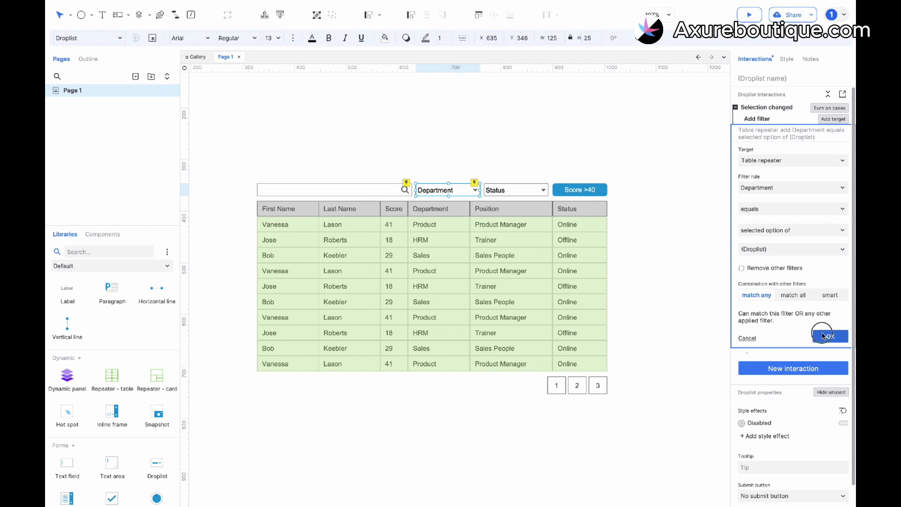
left_click(826, 336)
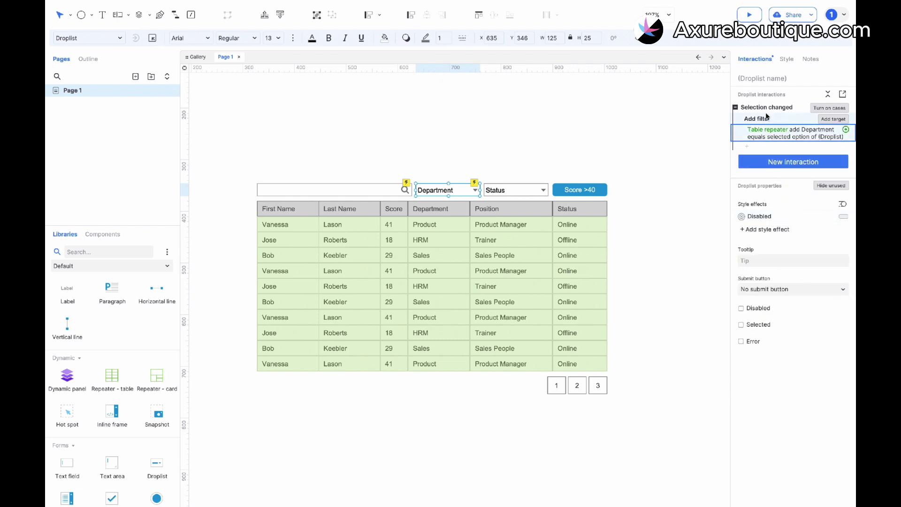
- Copy the Department droplist's Selection changed interaction to the Status droplist
left_click(767, 110)
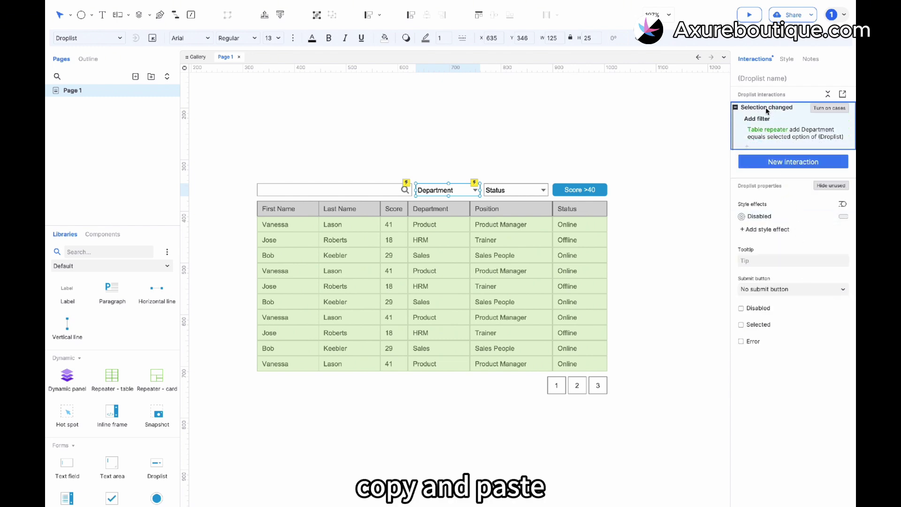
left_click(514, 189)
key("ctrl+v")
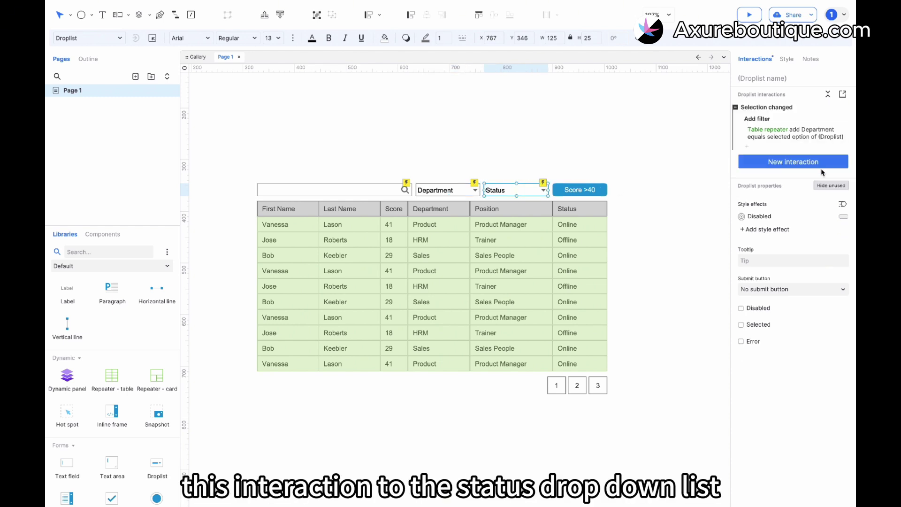
- Change the pasted filter rule to Status equals the selected option of the Status droplist
left_click(798, 137)
left_click(782, 188)
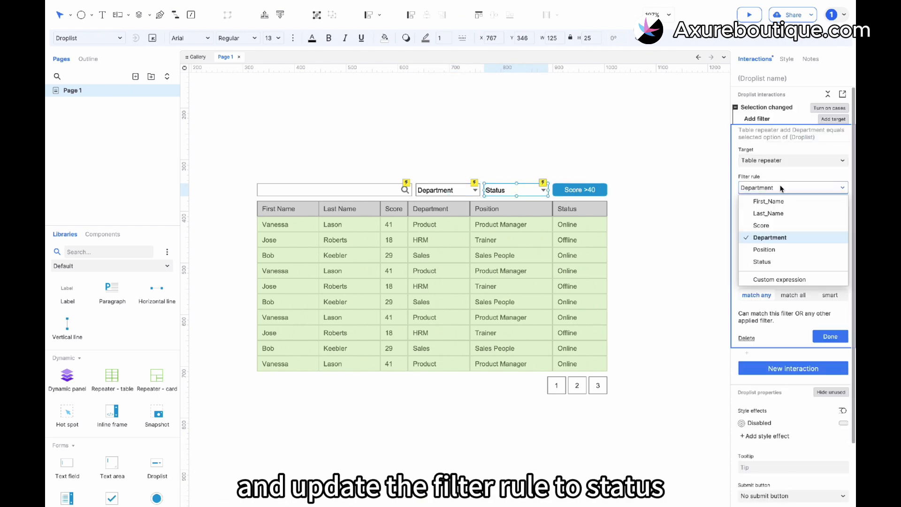
left_click(767, 263)
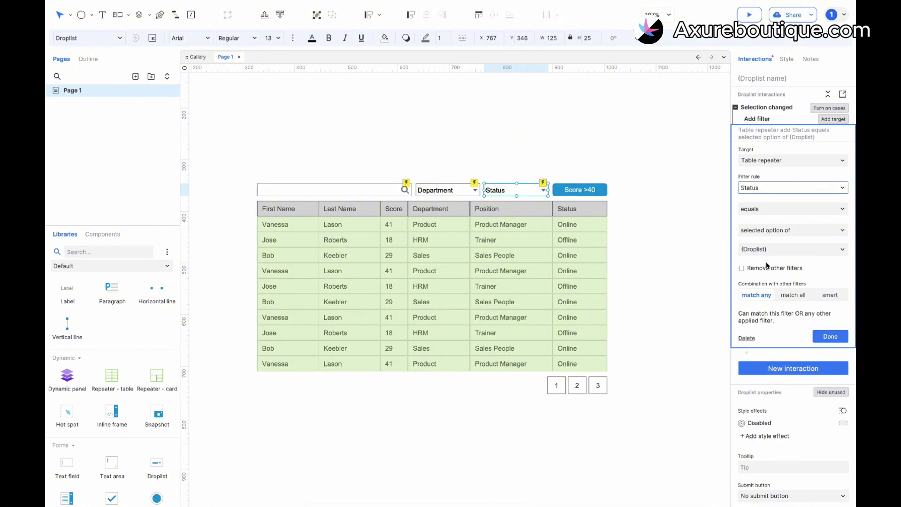
left_click(769, 250)
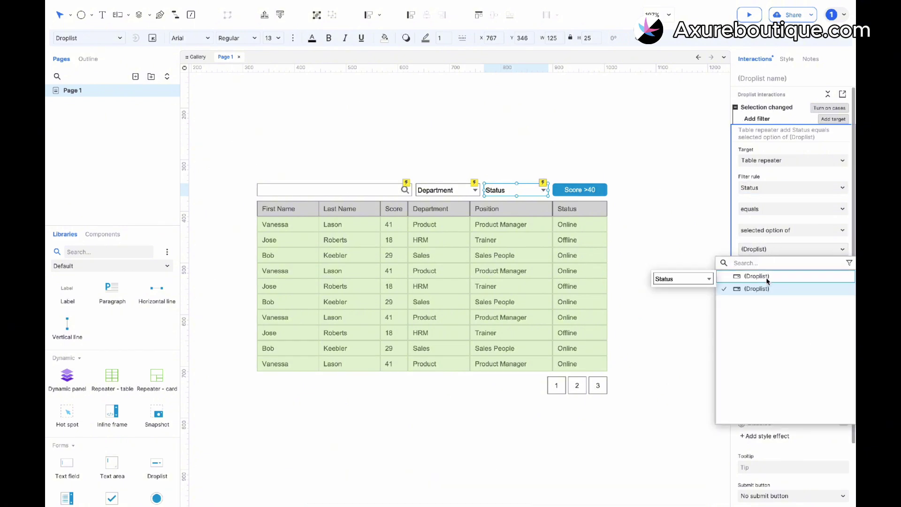
left_click(766, 281)
left_click(831, 338)
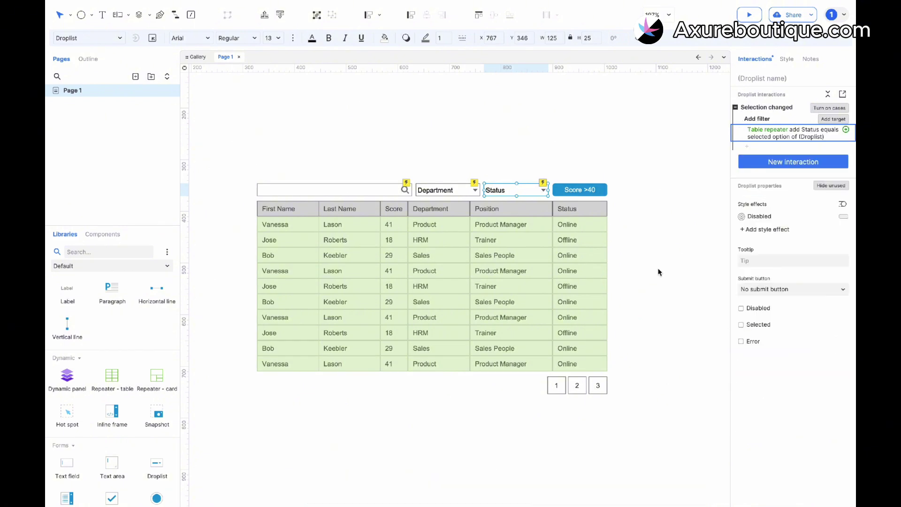
left_click(654, 251)
- Add a Click or tap interaction to the Score >40 button with an Add filter action targeting the Table repeater
left_click(580, 189)
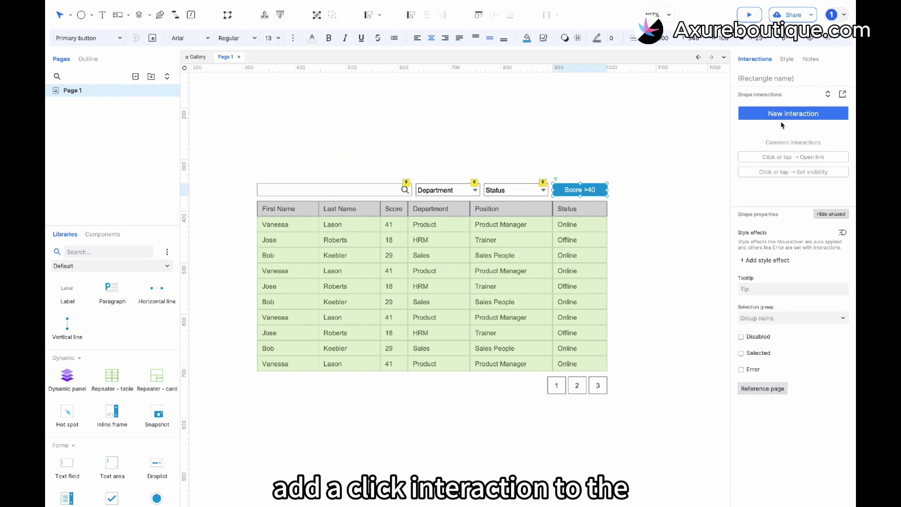
left_click(777, 114)
left_click(754, 138)
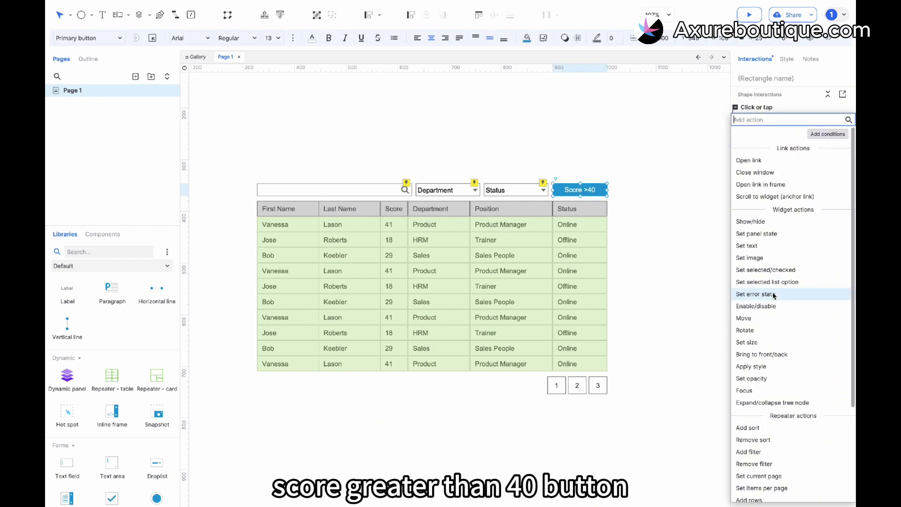
left_click(755, 452)
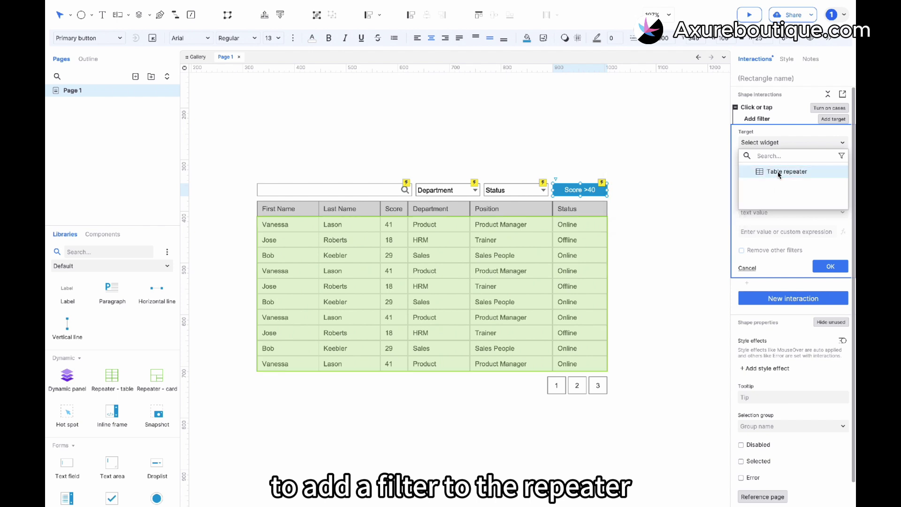
left_click(779, 172)
- Set the button's filter rule to Score is greater than the text value 40
left_click(774, 188)
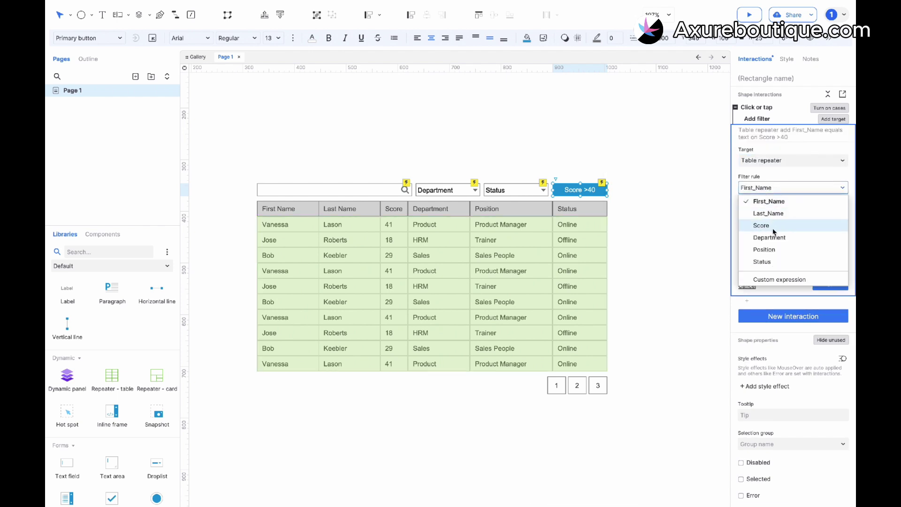
left_click(774, 229)
left_click(772, 209)
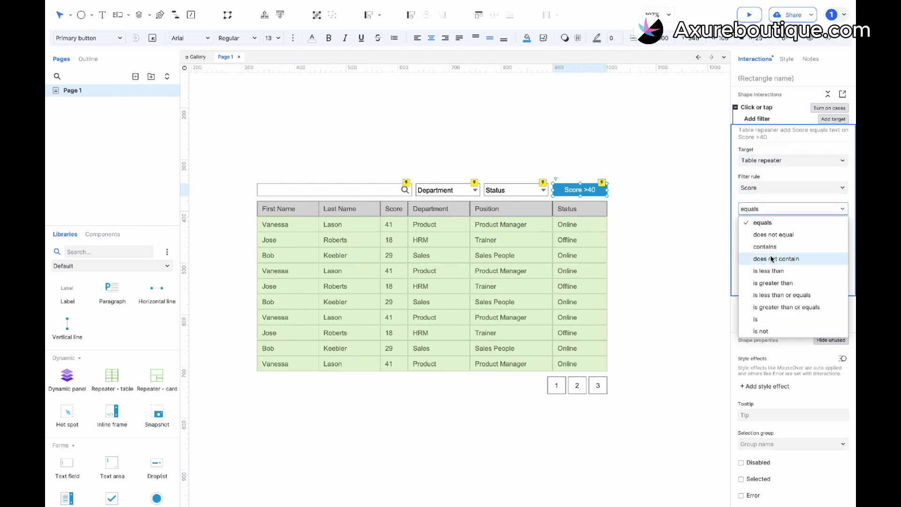
left_click(772, 283)
left_click(771, 230)
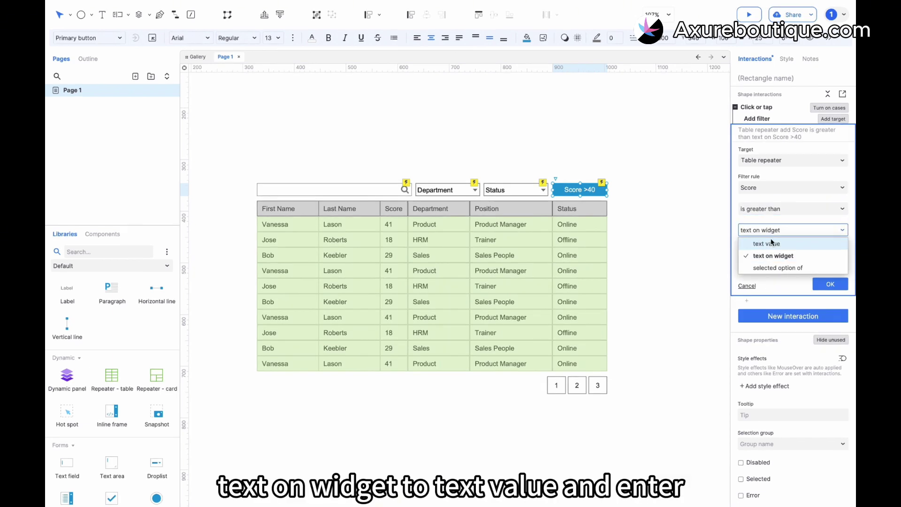
left_click(770, 243)
type("40")
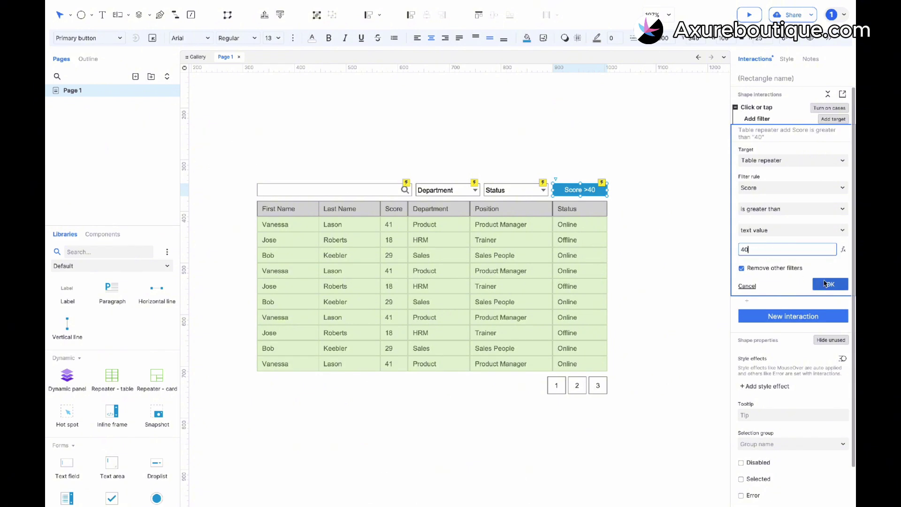
left_click(827, 284)
left_click(657, 229)
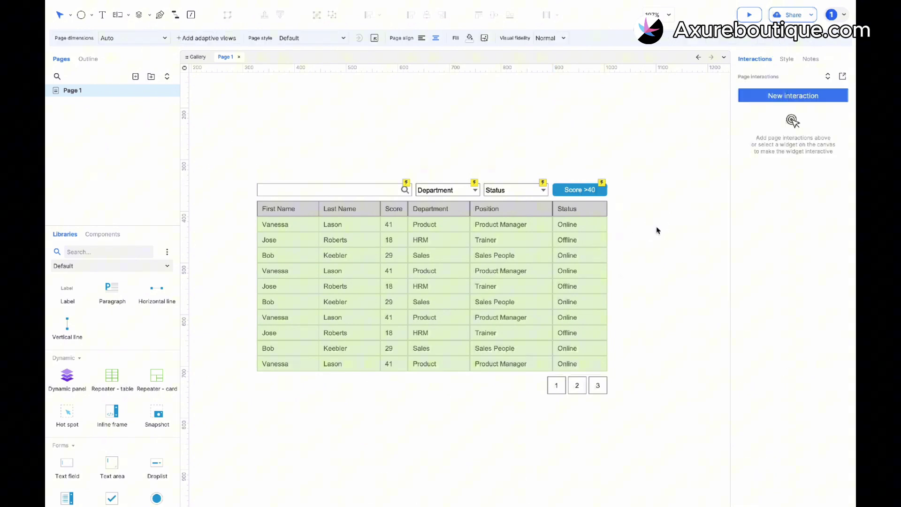
- Add a Click or tap interaction to page button 1 that sets the Table repeater's current page to 1
left_click(557, 388)
left_click(772, 113)
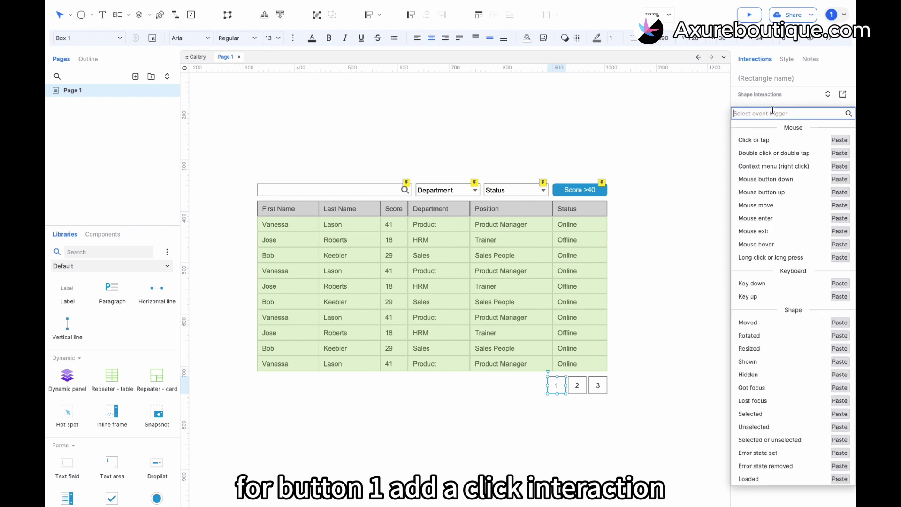
left_click(773, 138)
scroll(781, 250, "down", 3)
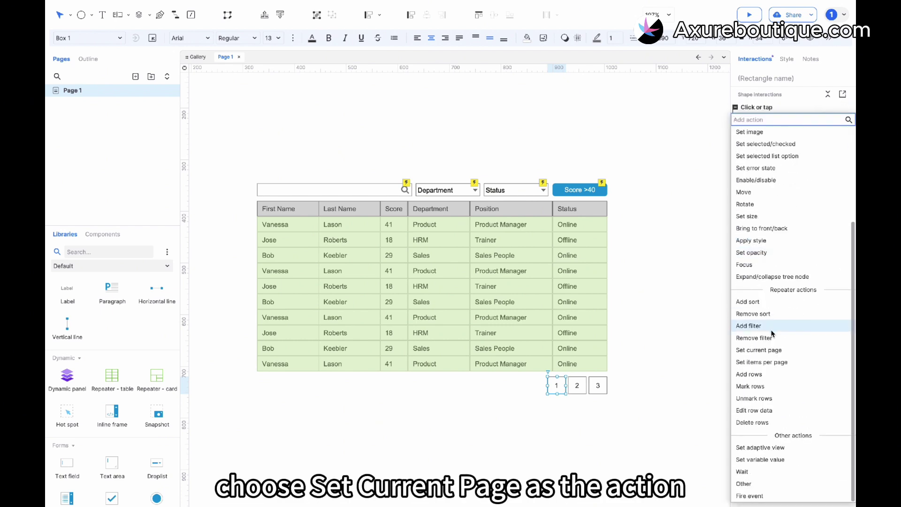
left_click(778, 349)
left_click(786, 172)
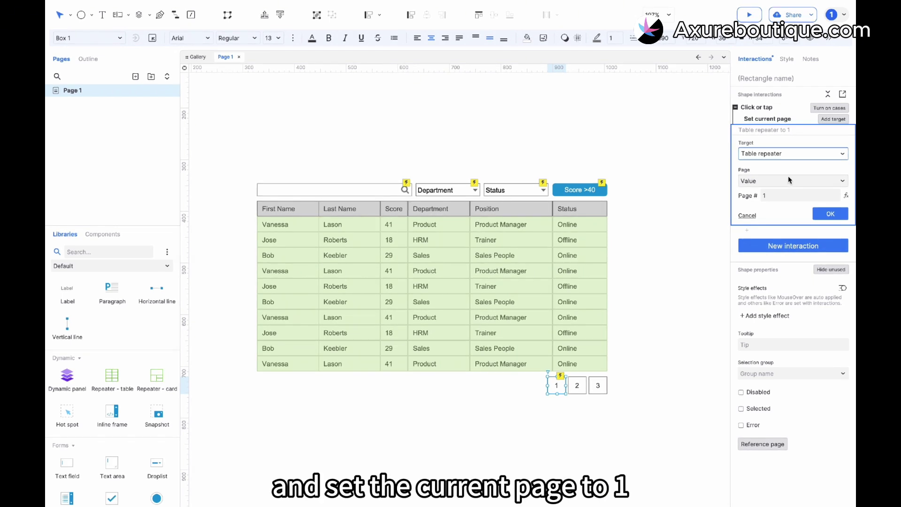
left_click(825, 216)
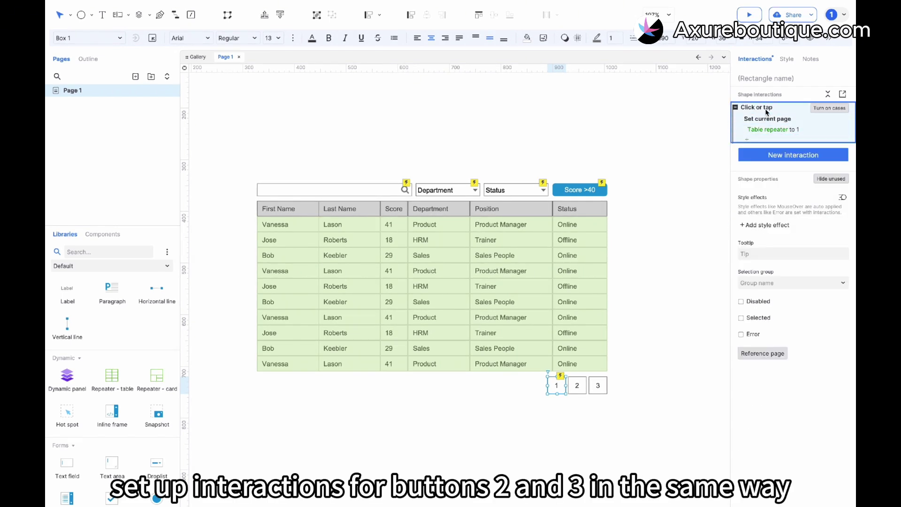
- Copy the Set current page interaction to page button 2 and set its page number to 2
left_click(577, 386)
key("ctrl+v")
left_click(773, 130)
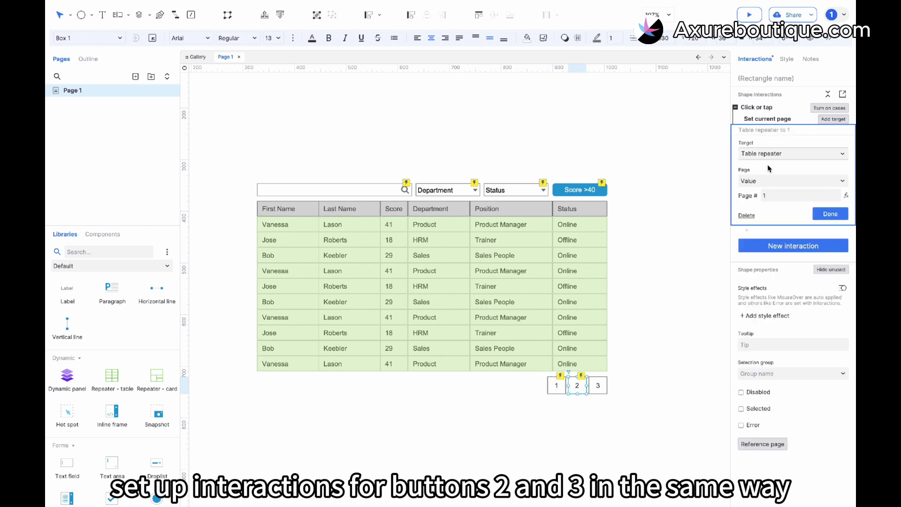
left_click(766, 193)
type("2")
left_click(830, 214)
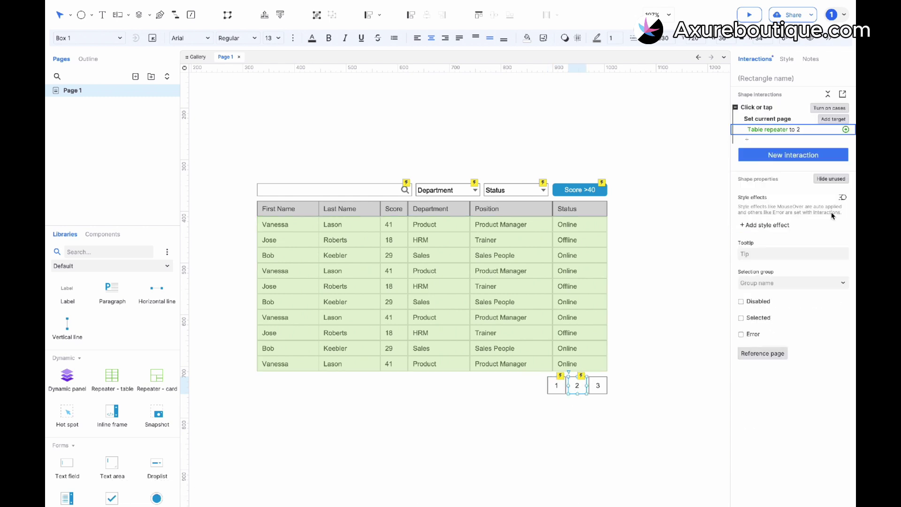
- Paste the Set current page interaction onto page button 3 and set its page number to 3
left_click(598, 385)
key("ctrl+v")
left_click(773, 130)
left_click(779, 196)
type("3")
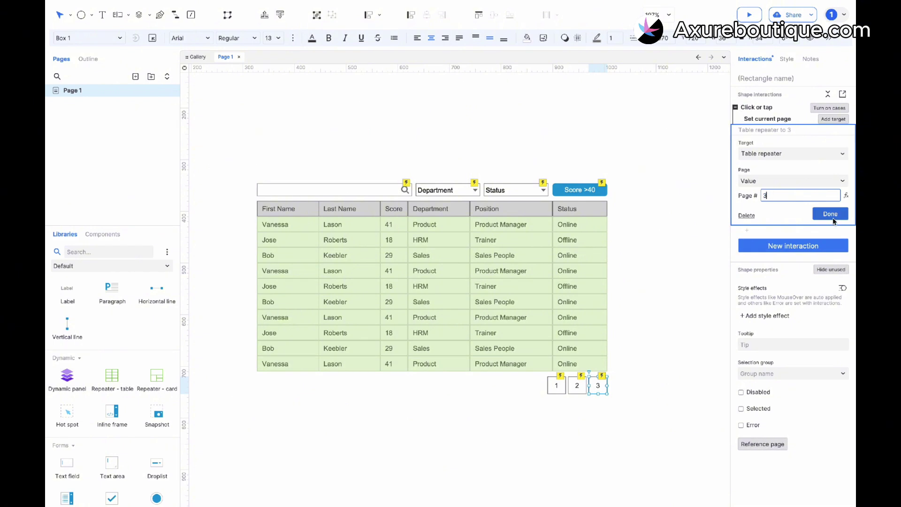
left_click(830, 214)
left_click(642, 167)
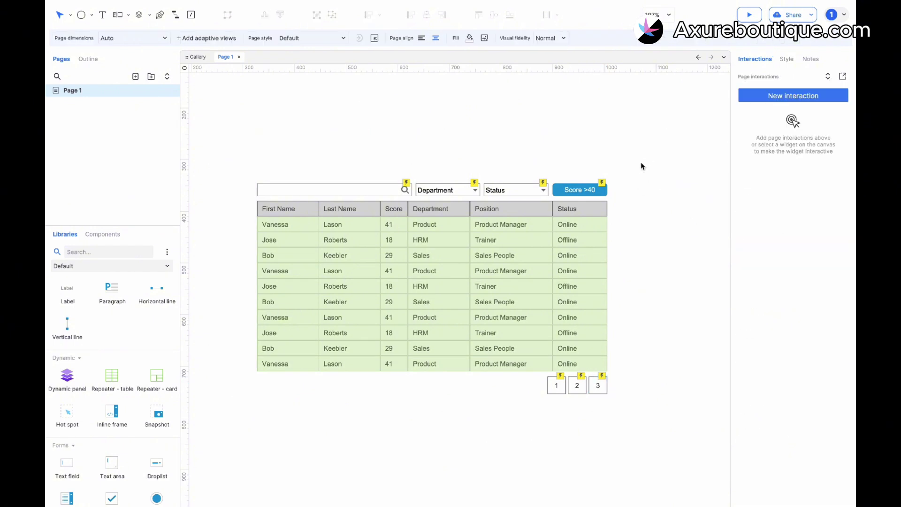
- Duplicate the Score >40 button directly above the original and label the copy "Remove All Filter"
left_click(603, 190)
left_click_drag(601, 188, 574, 165)
double_click(575, 165)
type("Remove All Filter")
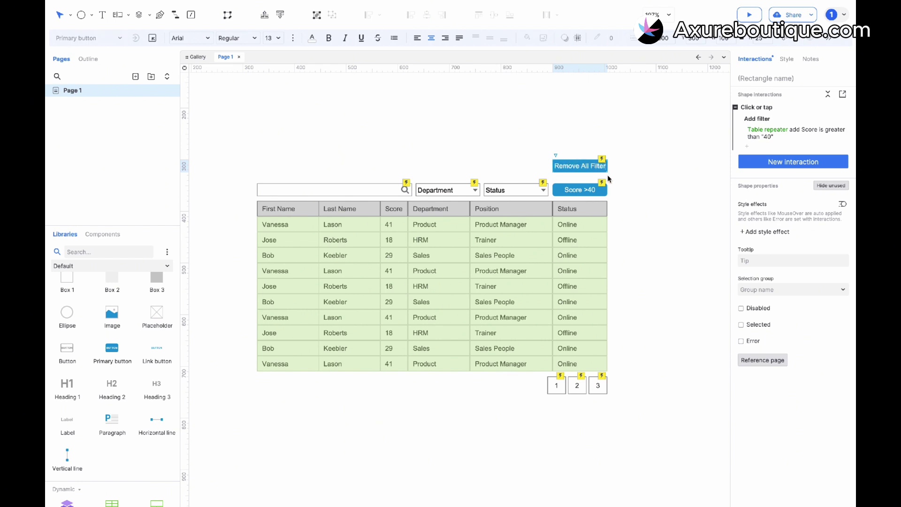
- Complete the duplicated button's label as "Remove All Filters" and widen the button leftward so the text fits
type("s")
left_click(620, 177)
left_click(591, 166)
left_click_drag(553, 167, 522, 167)
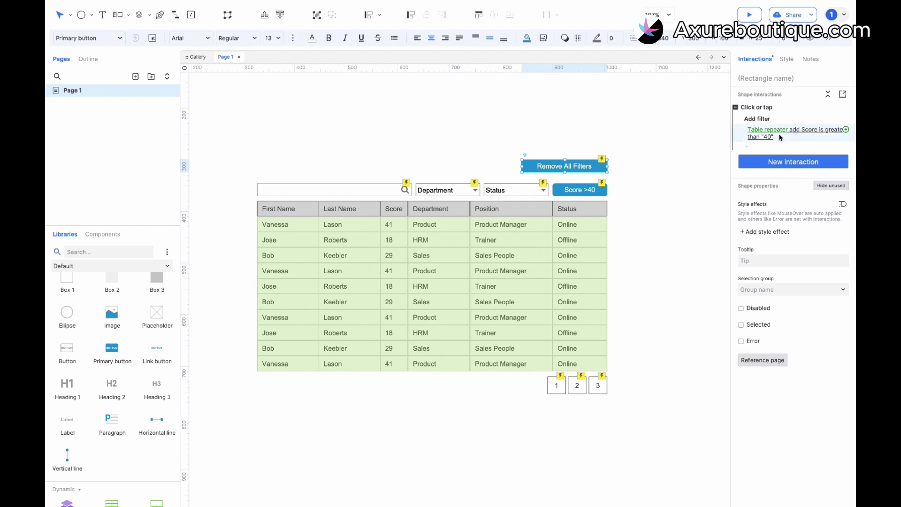
- Replace the Remove All Filters button's Add filter action with a Remove filter action that clears all filters on Table repeater
left_click(767, 131)
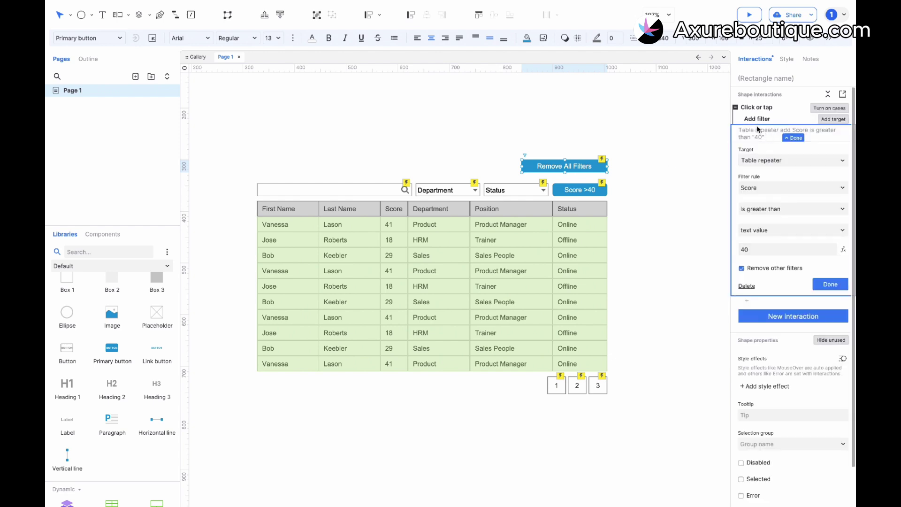
key("Delete")
left_click(759, 121)
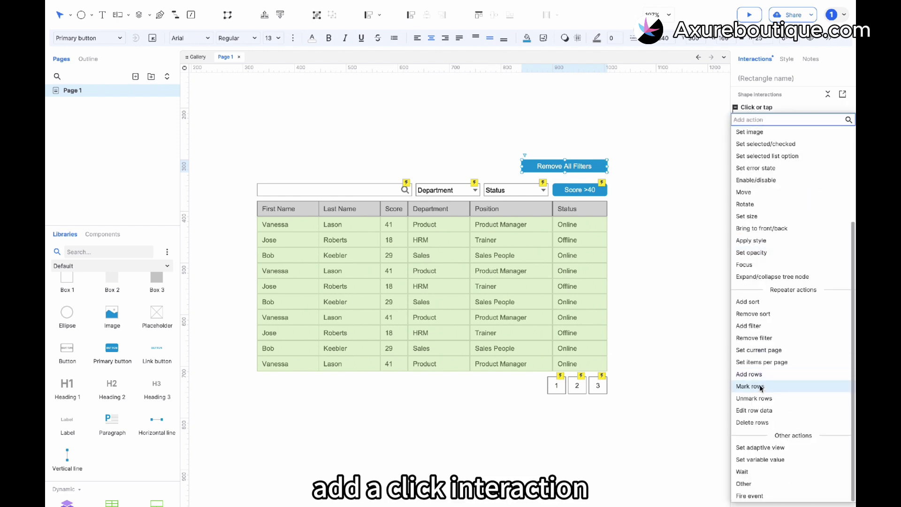
left_click(765, 338)
left_click(783, 171)
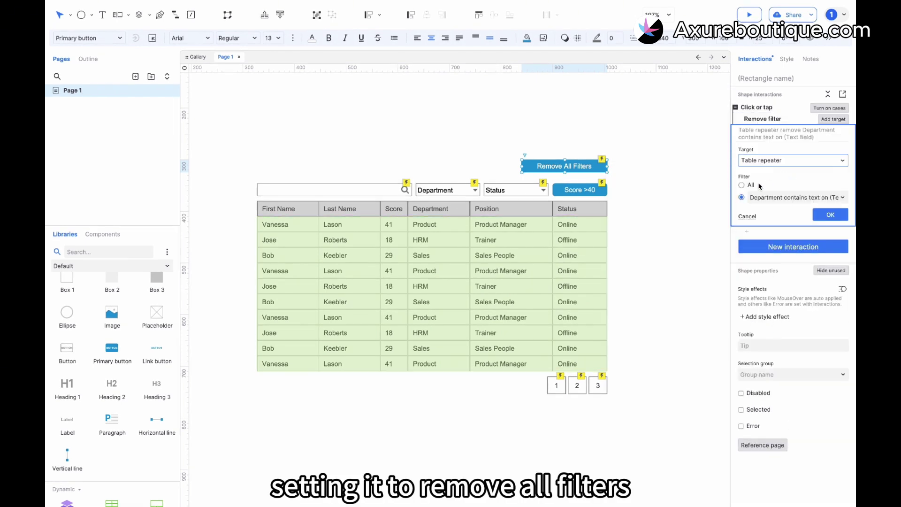
left_click(759, 186)
left_click(830, 208)
key("Escape")
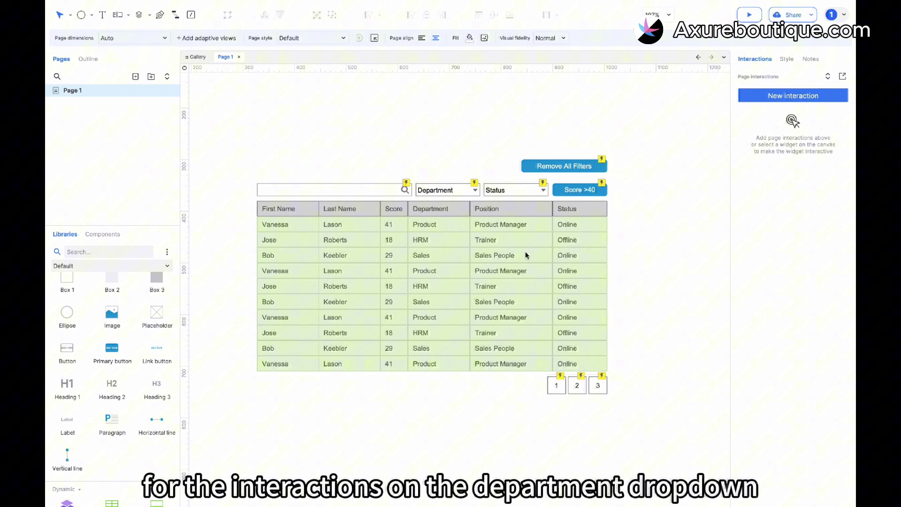
- Enable Remove other filters in the Department droplist's Add filter action
left_click(461, 195)
left_click(770, 139)
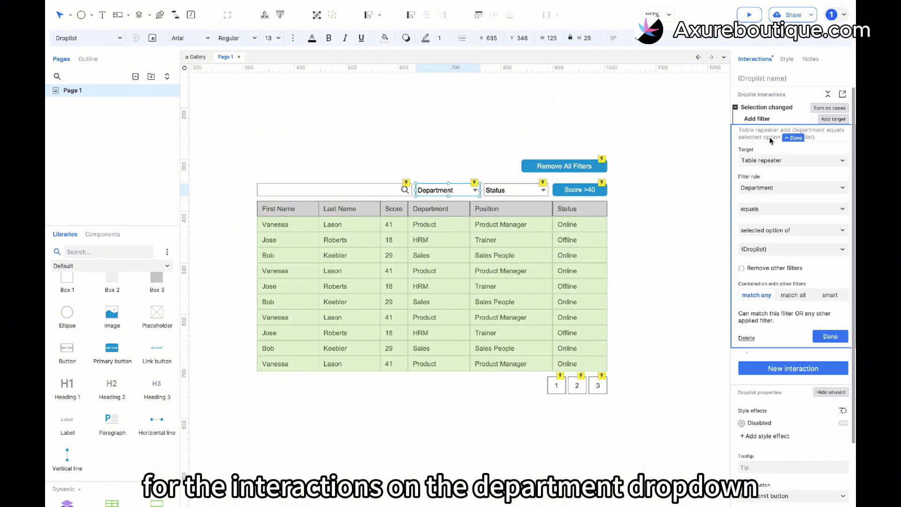
left_click(761, 269)
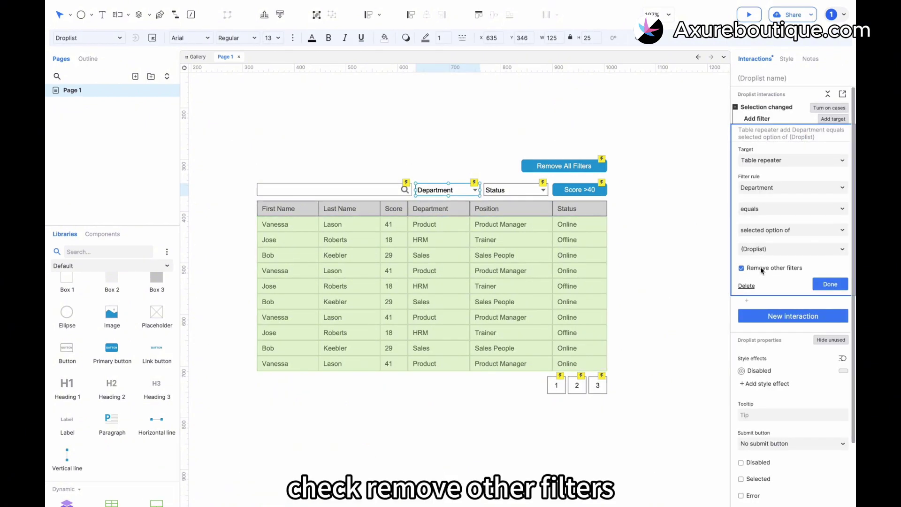
left_click(830, 284)
- Enable Remove other filters in the Status droplist's Add filter action
left_click(499, 194)
left_click(794, 132)
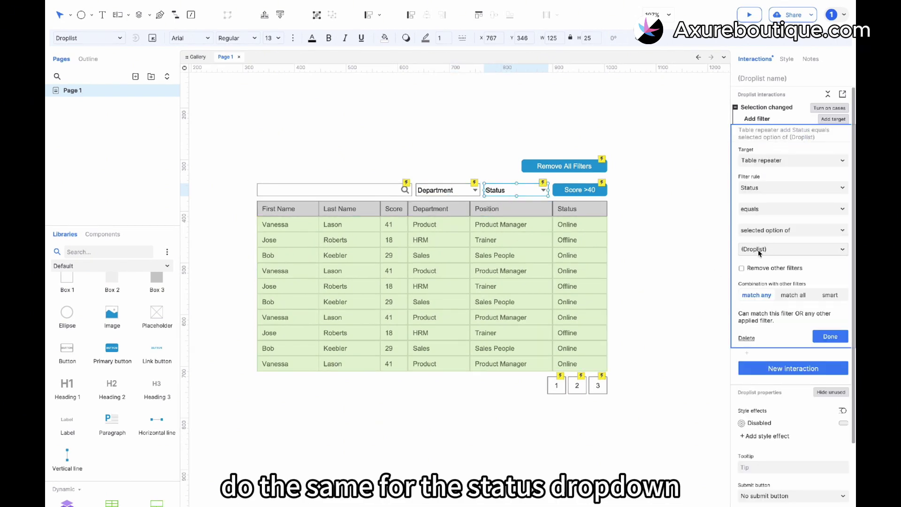
left_click(742, 268)
left_click(829, 285)
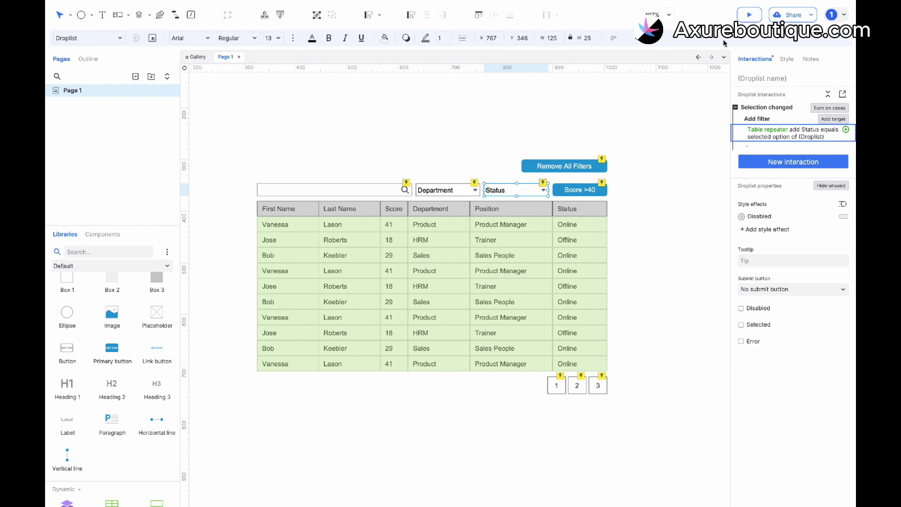
- Preview the prototype in the browser and test the Department droplist with Product and HRM
left_click(750, 14)
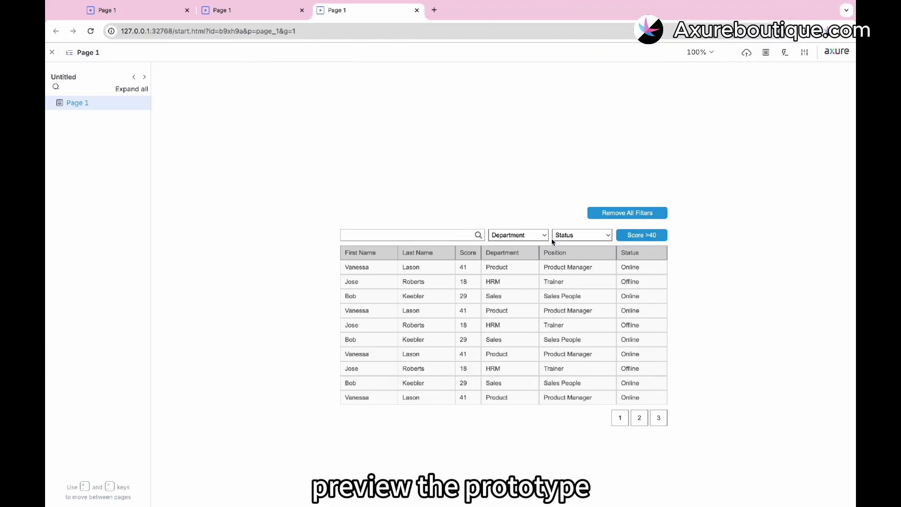
left_click(507, 237)
left_click(511, 257)
left_click(519, 237)
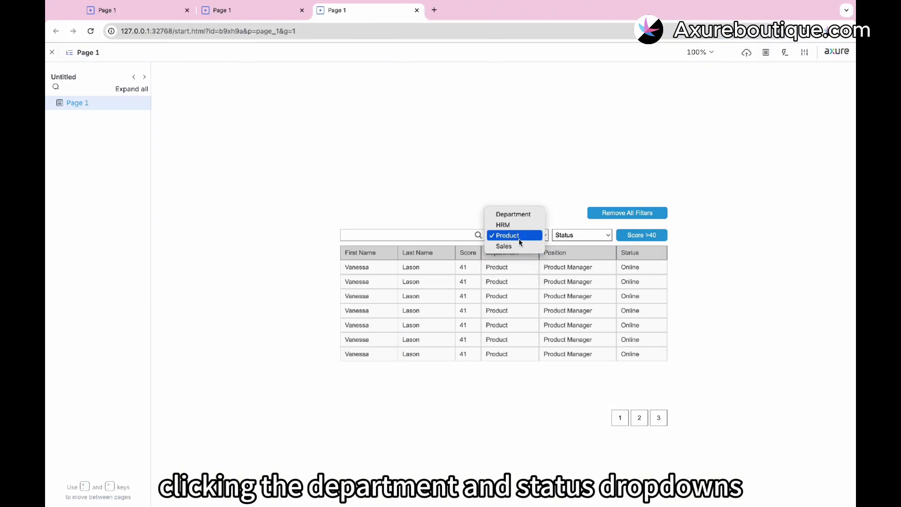
left_click(518, 232)
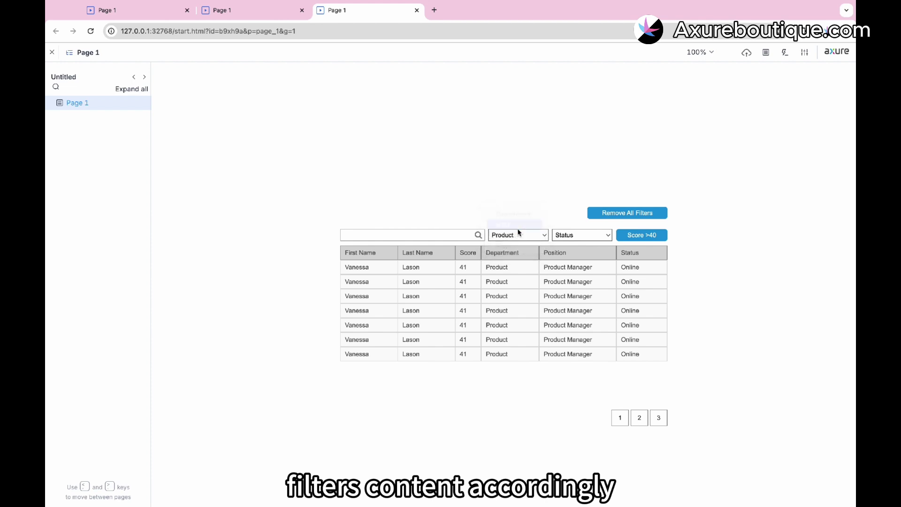
- Test the Status droplist with Offline and Online, and apply the Score >40 filter
left_click(580, 234)
left_click(581, 258)
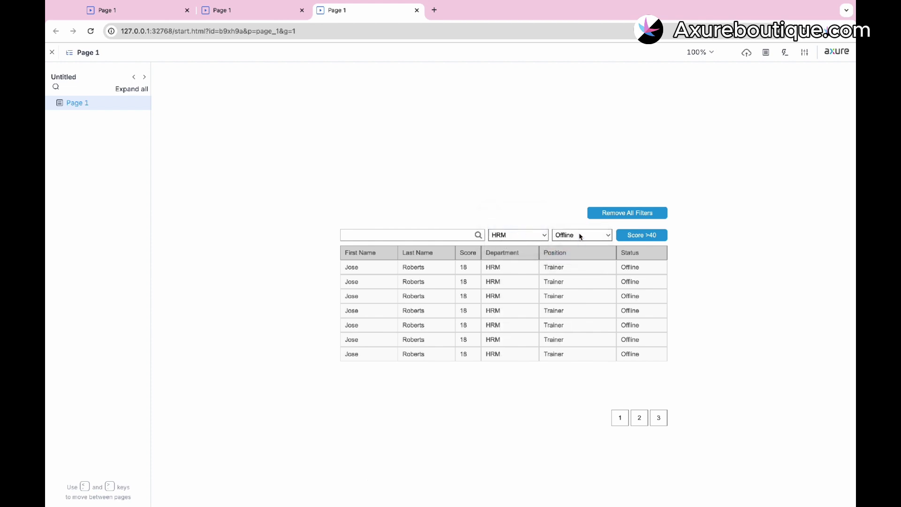
left_click(581, 236)
left_click(581, 226)
left_click(634, 237)
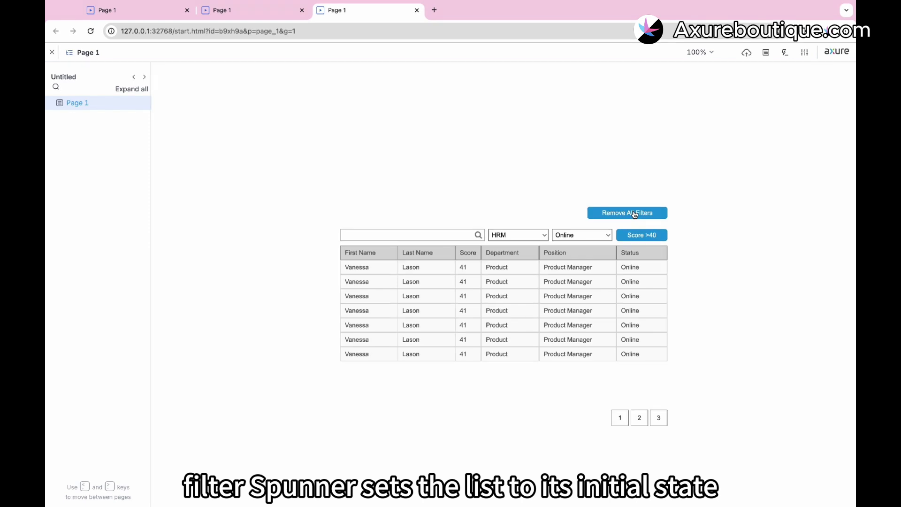
- Remove all filters in the preview and search the table for one of the listed first names
left_click(634, 213)
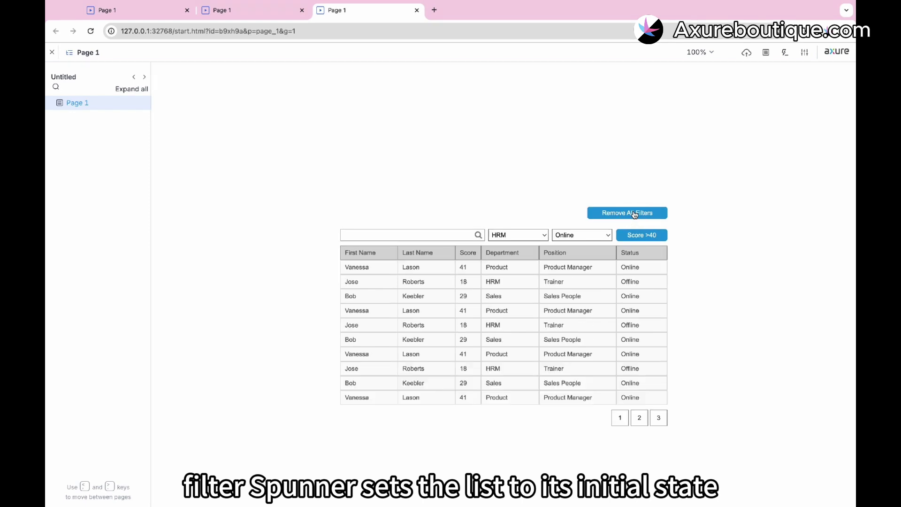
left_click(403, 236)
type("va")
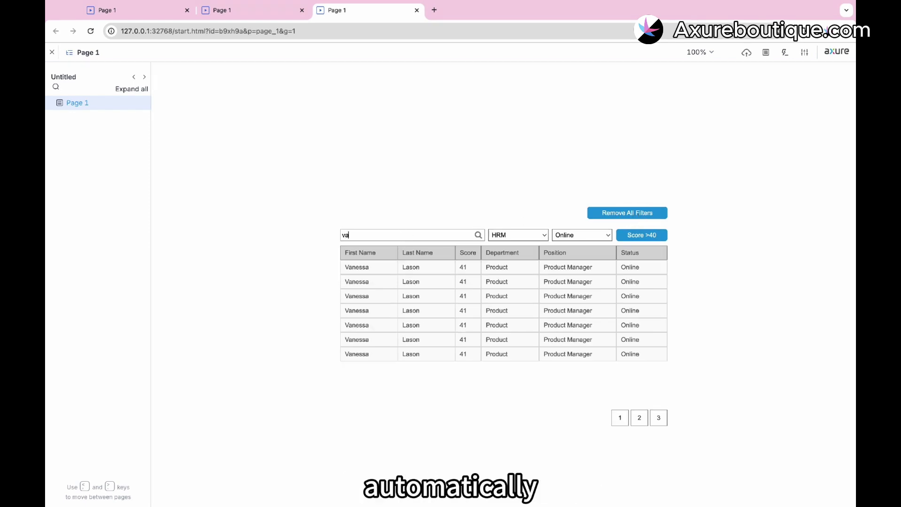
type("nessa")
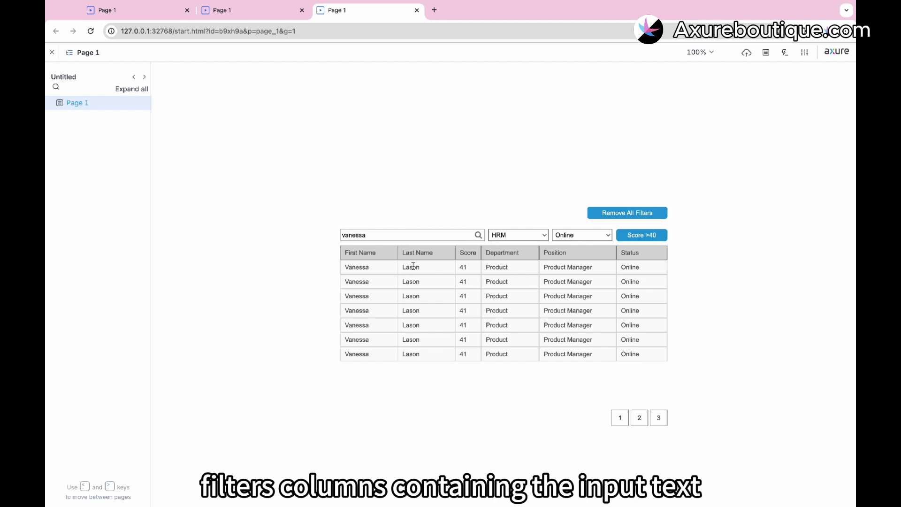
- Clear the search filter and test the pagination by visiting pages 2 and 3 and returning through page 2 to page 1
left_click(606, 214)
left_click(639, 425)
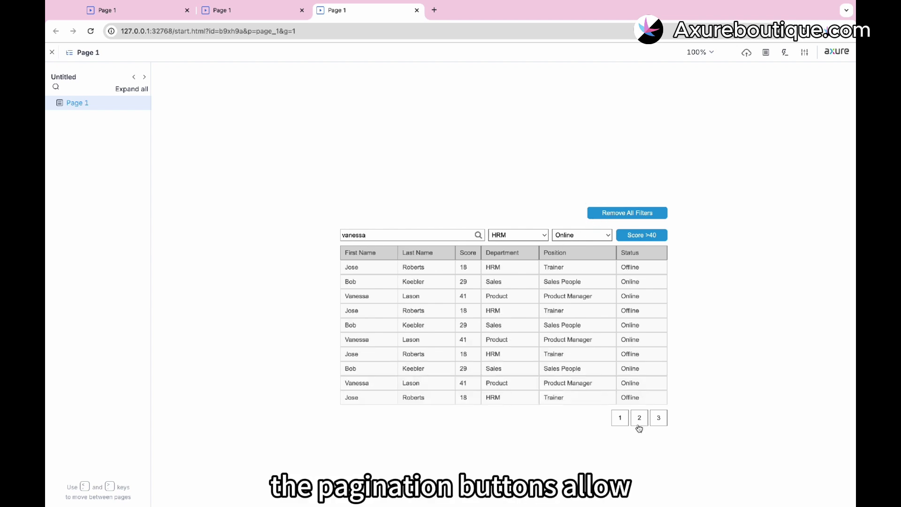
left_click(650, 418)
left_click(640, 418)
left_click(624, 419)
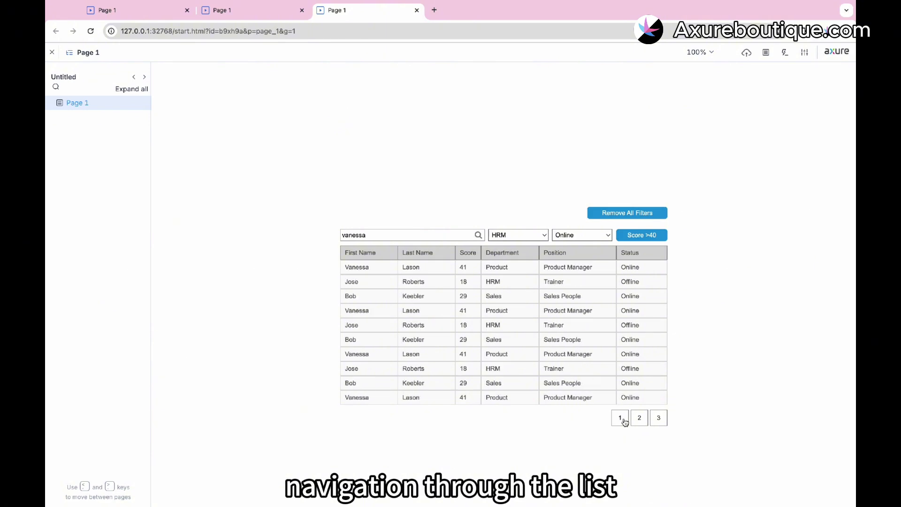